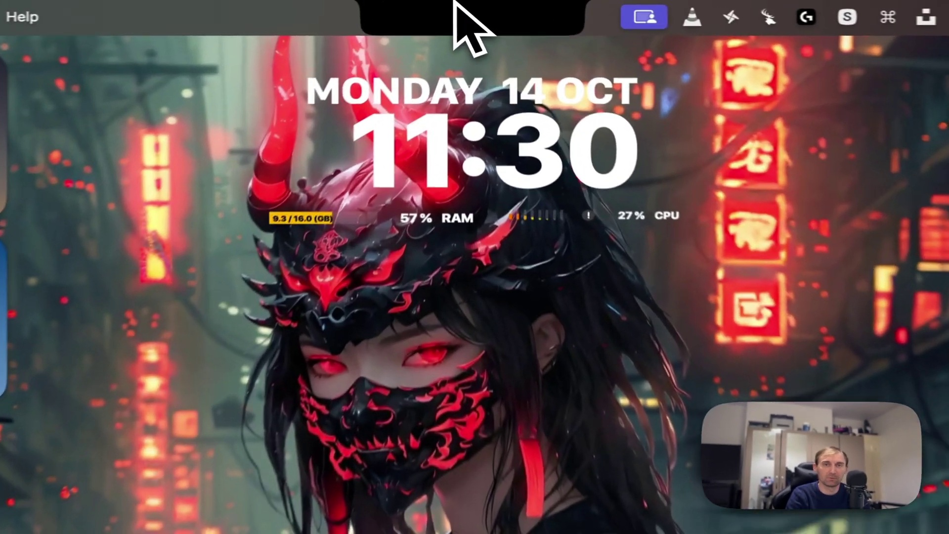
Return the notch panel to its clock page and open DynamicLake Pro Settings from the gear menu.
mouse_move(439, 23)
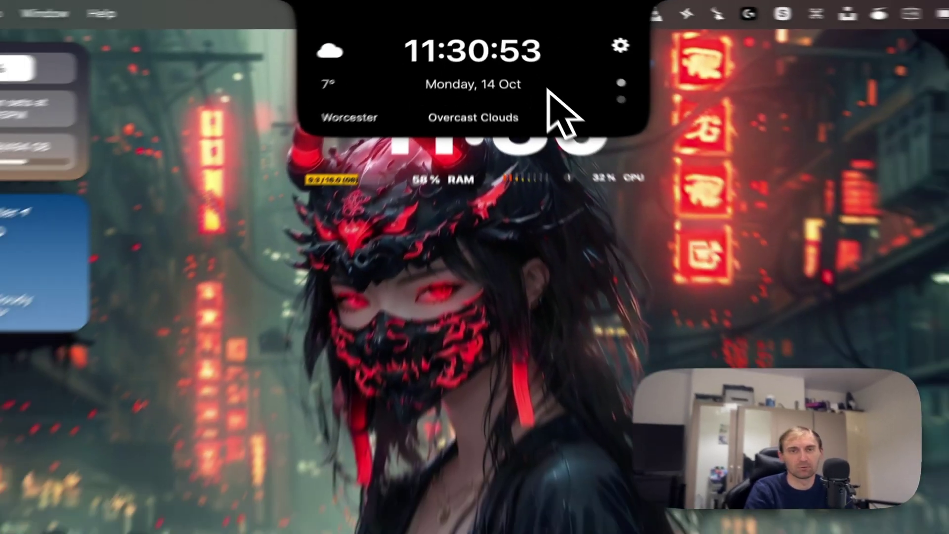
scroll(573, 139, up, 2)
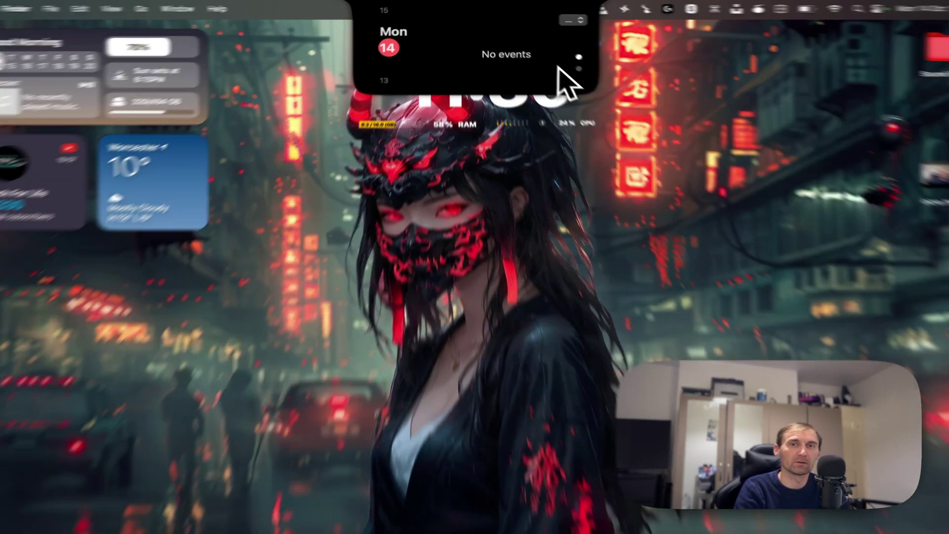
click(578, 68)
click(578, 30)
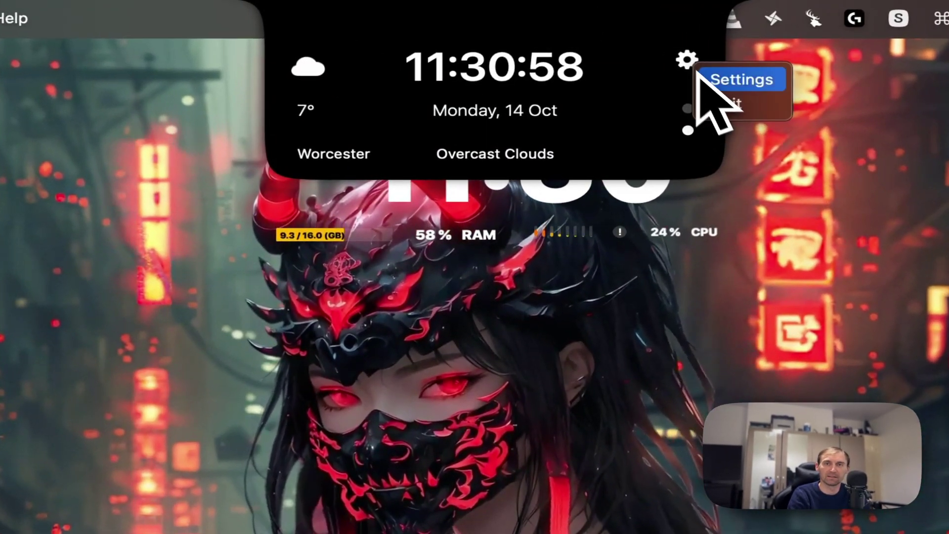
click(702, 77)
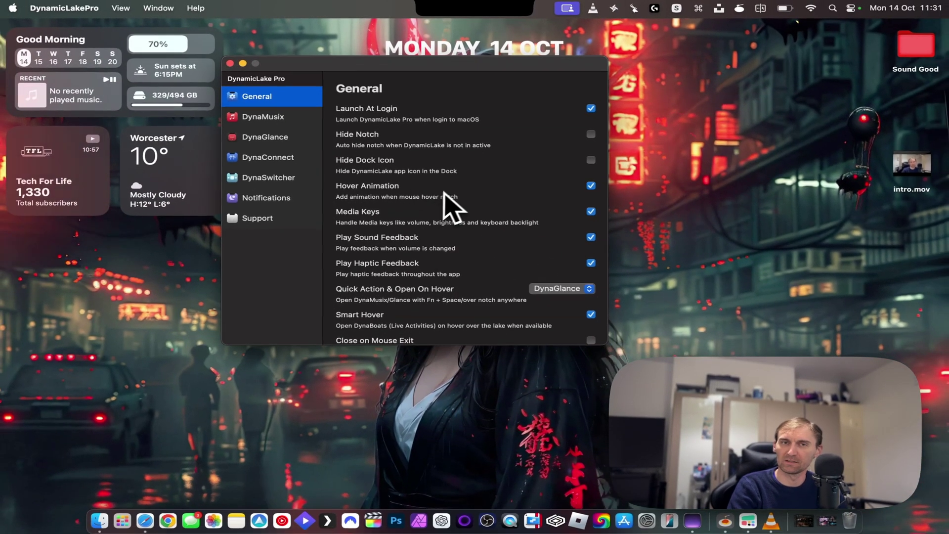
Review the DynaMusix, DynaGlance and DynaConnect settings panes, then close the settings window.
click(298, 117)
click(291, 137)
click(293, 158)
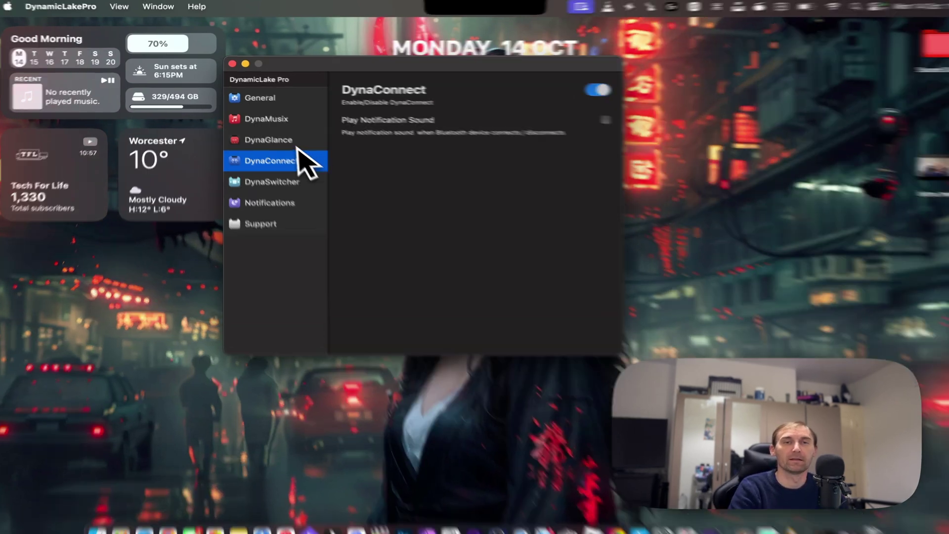
click(296, 137)
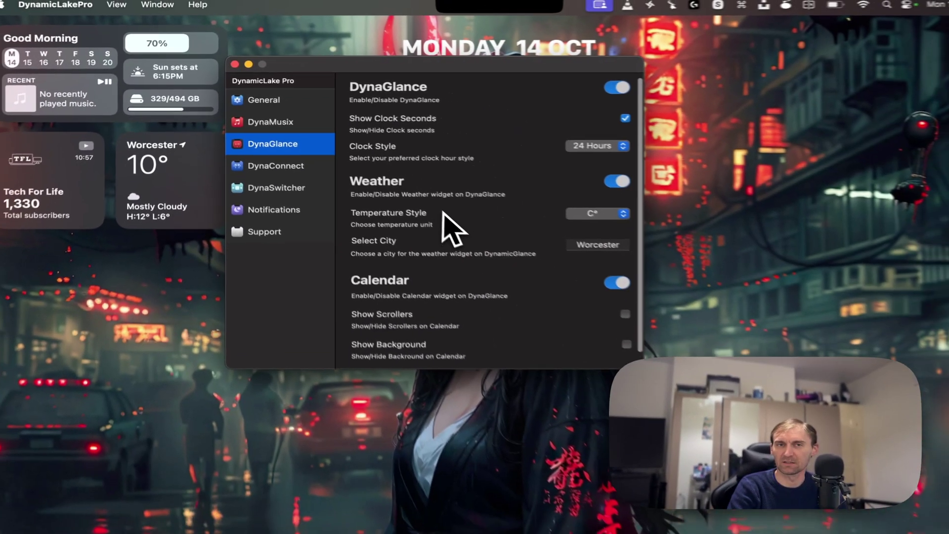
scroll(702, 406, down, 2)
scroll(438, 239, up, 2)
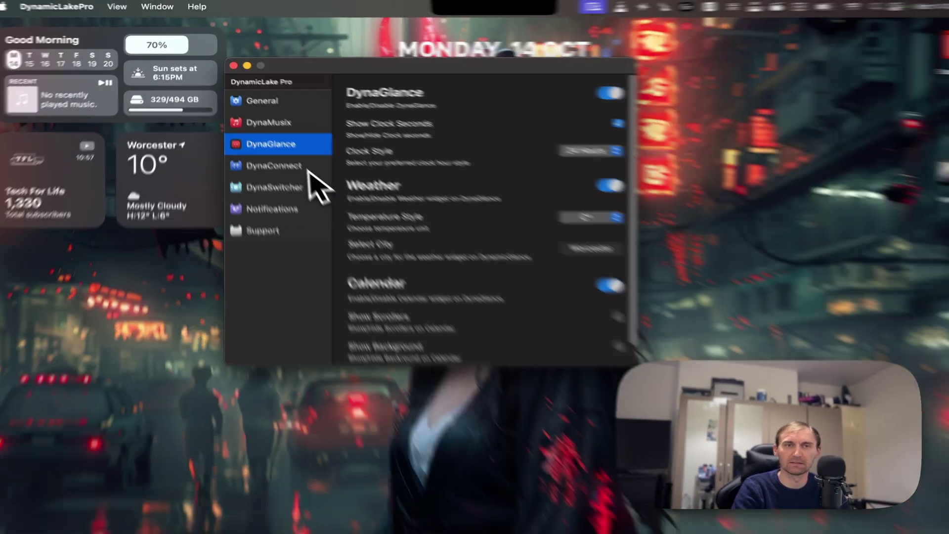
click(292, 117)
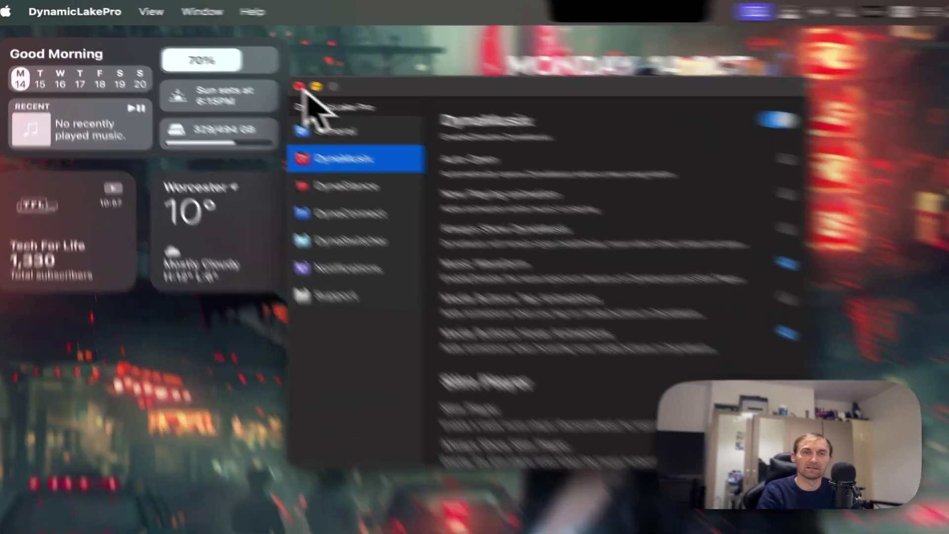
click(229, 63)
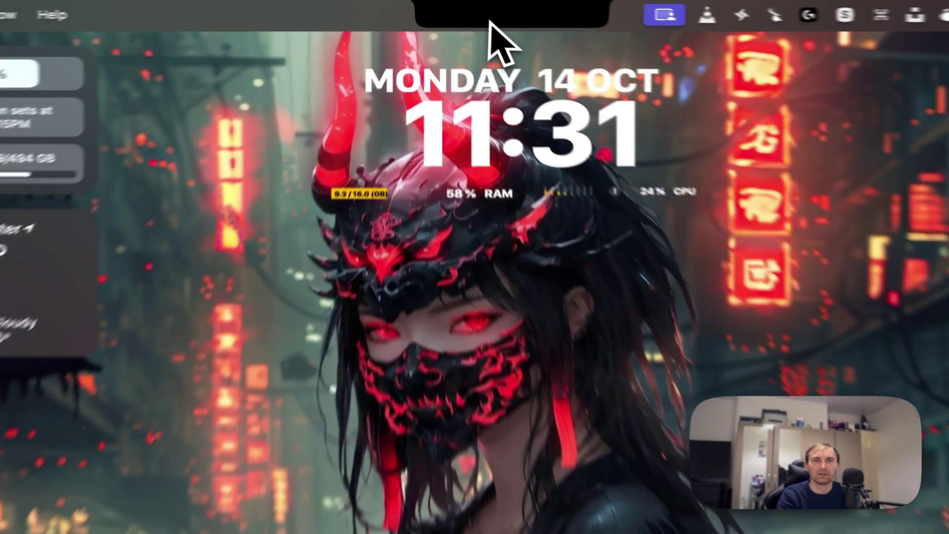
Reply 'Hello' to the incoming iMessage from the notch panel.
mouse_move(464, 13)
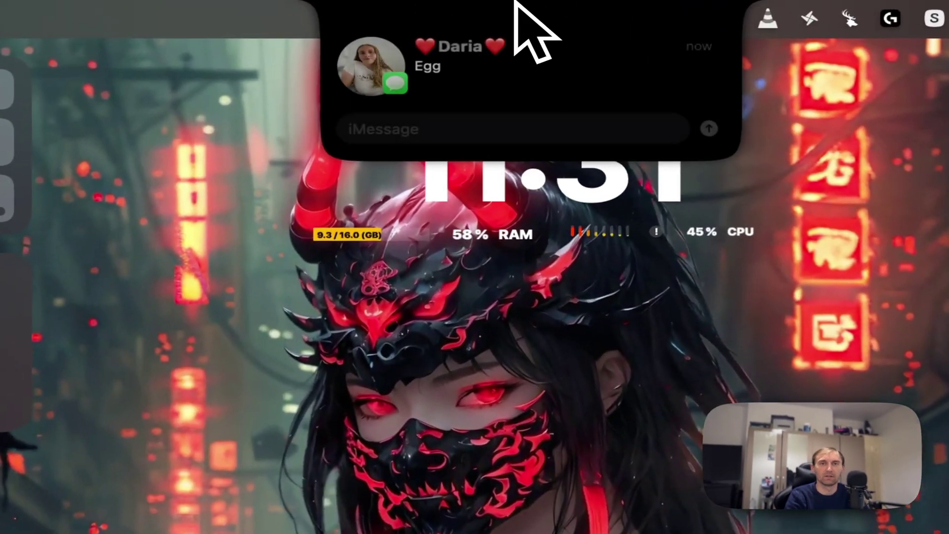
click(444, 140)
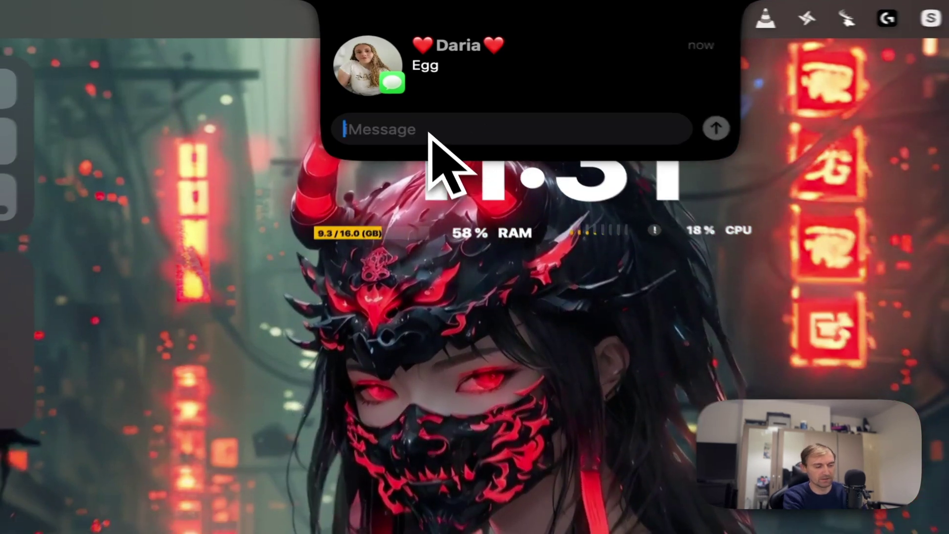
text(Hello)
key(Return)
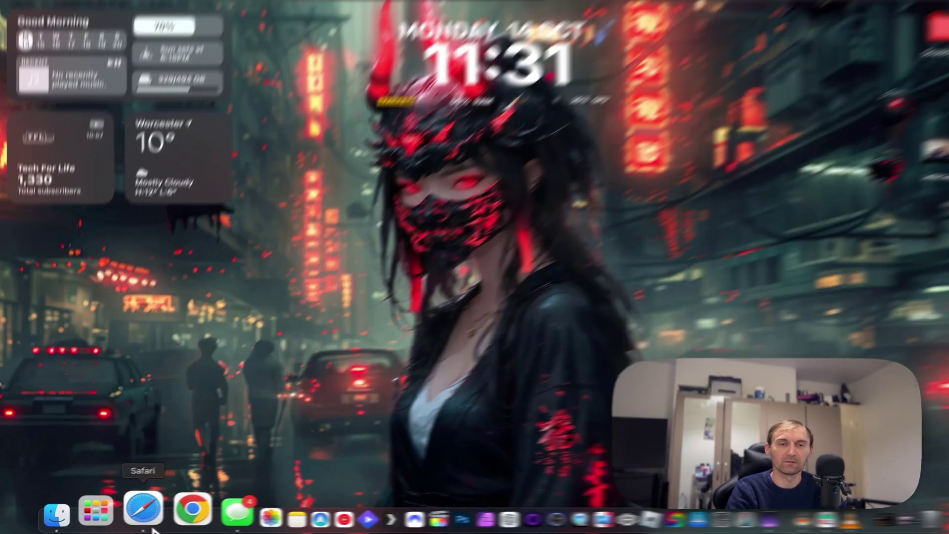
In Safari, open Uppbeat's Trending collection and play the track Real Nice.
click(145, 519)
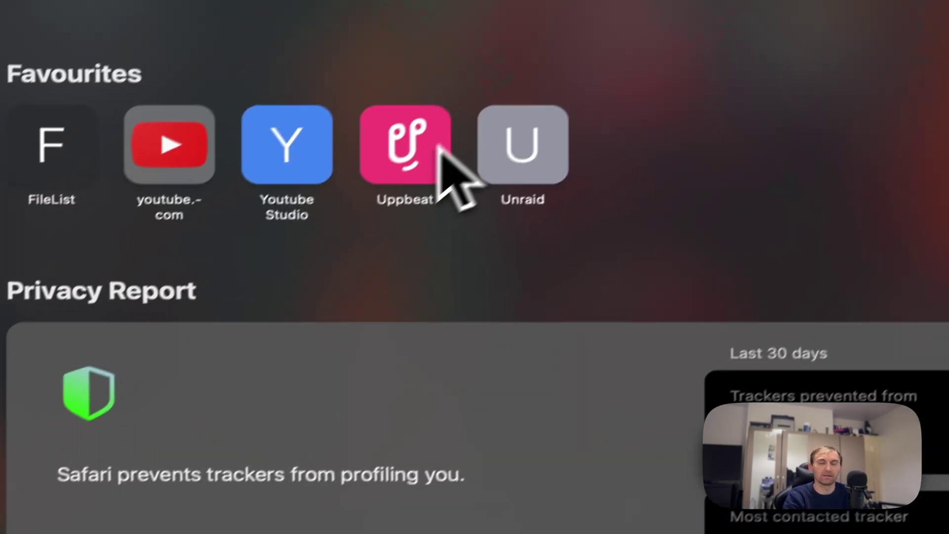
click(438, 148)
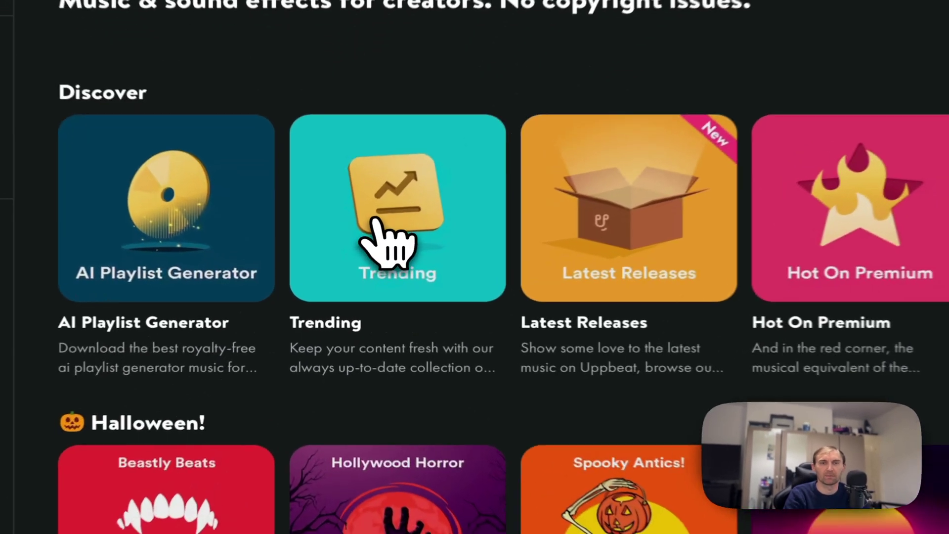
click(373, 269)
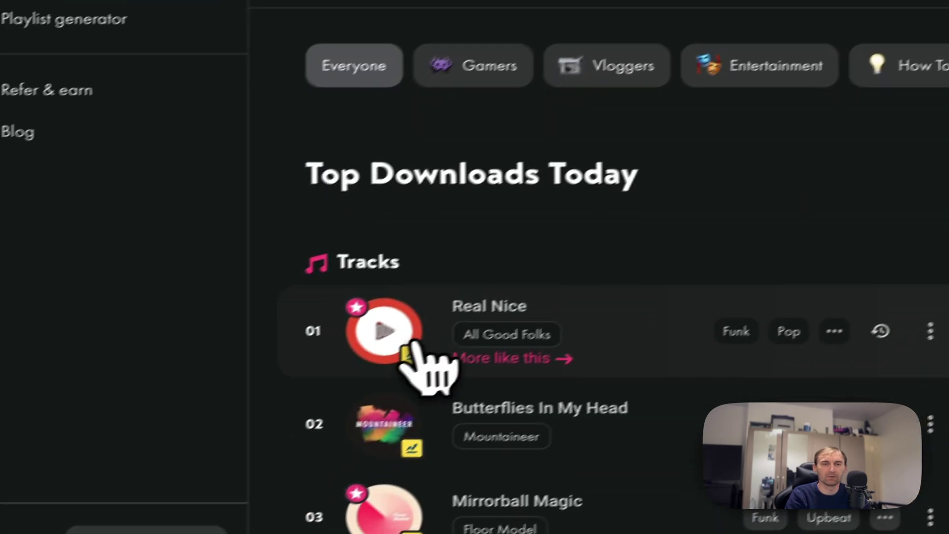
click(148, 455)
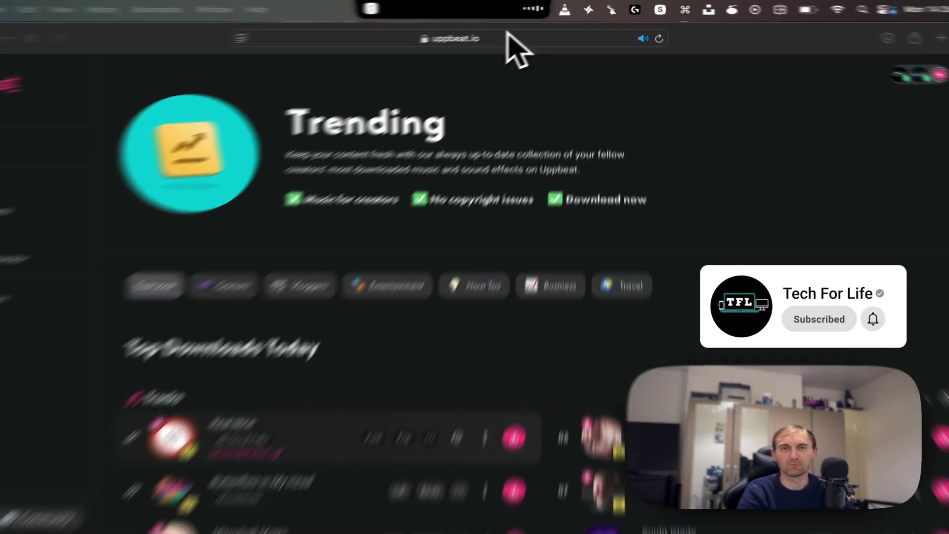
mouse_move(518, 9)
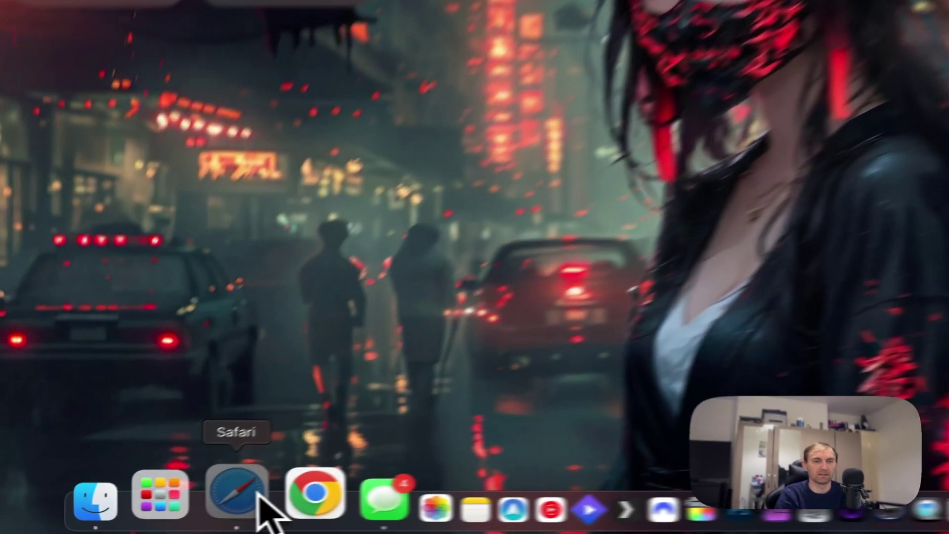
Bring Safari back and close the DynamicLake Pro product tab.
click(145, 519)
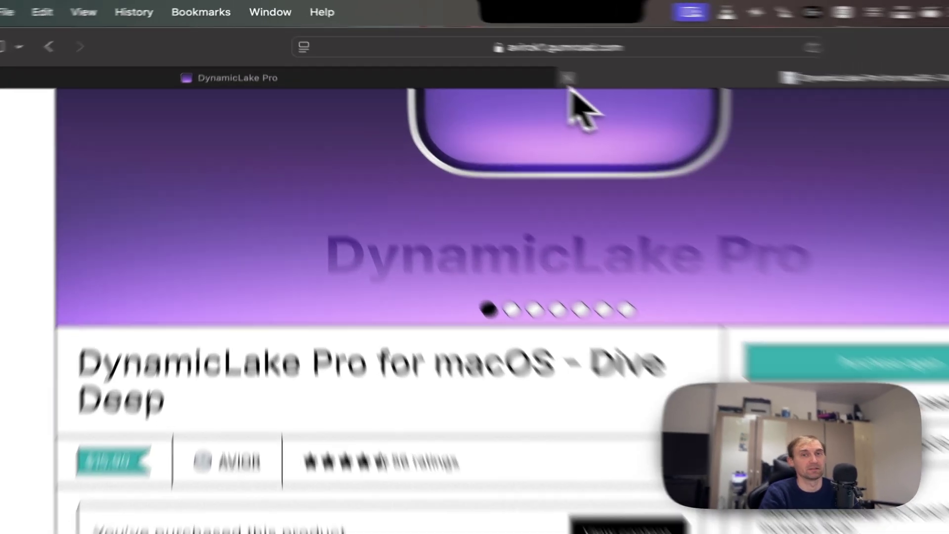
click(478, 56)
click(33, 67)
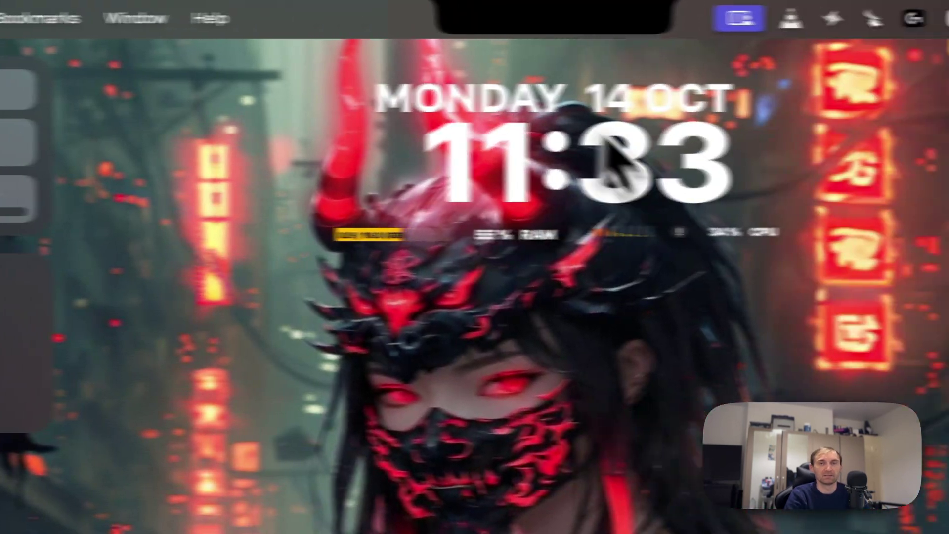
mouse_move(429, 4)
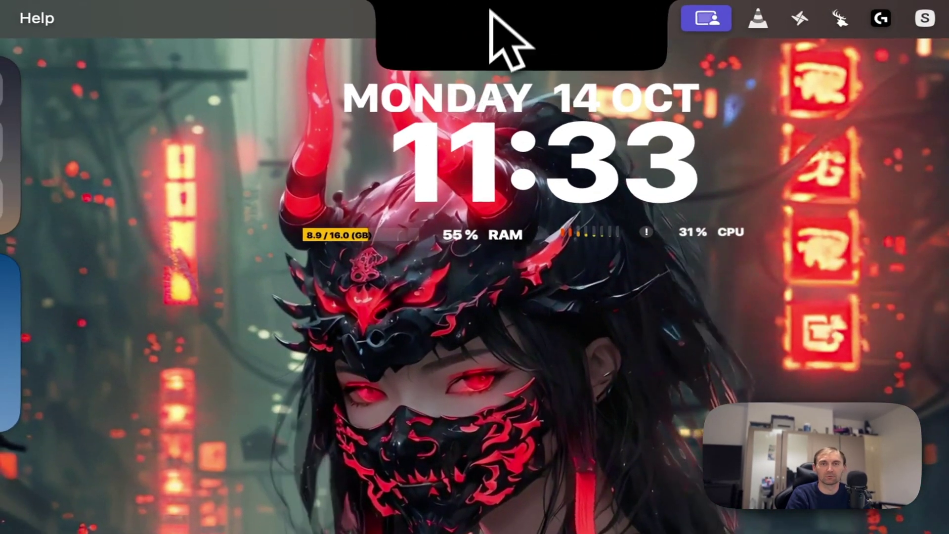
mouse_move(494, 13)
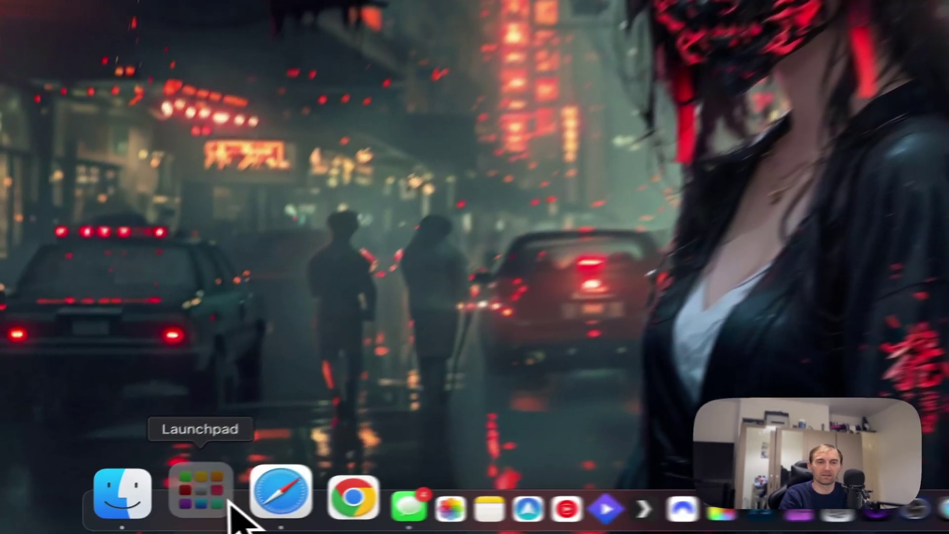
click(122, 520)
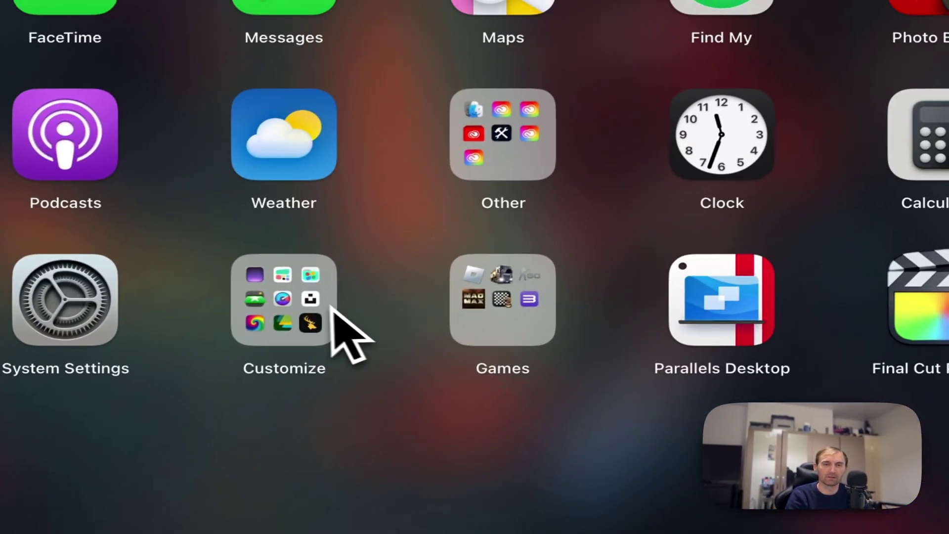
click(331, 305)
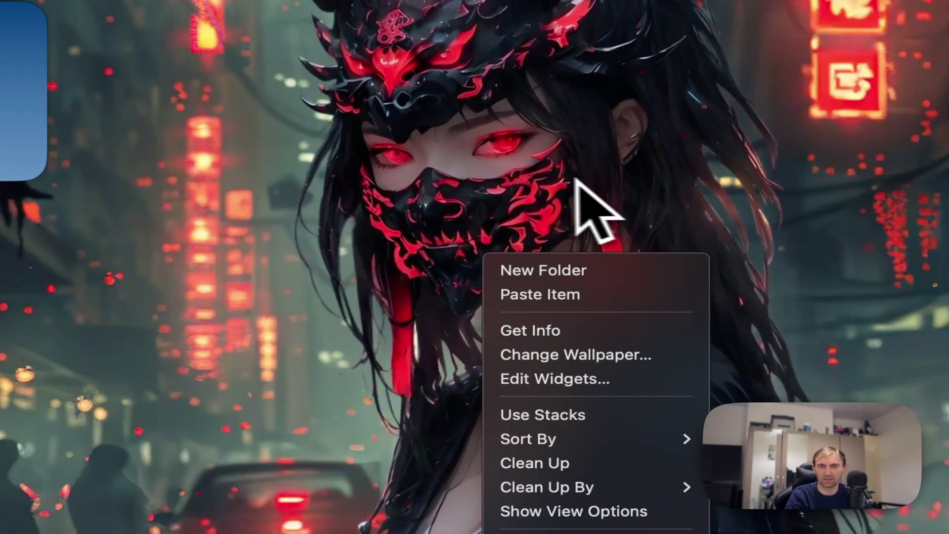
click(574, 380)
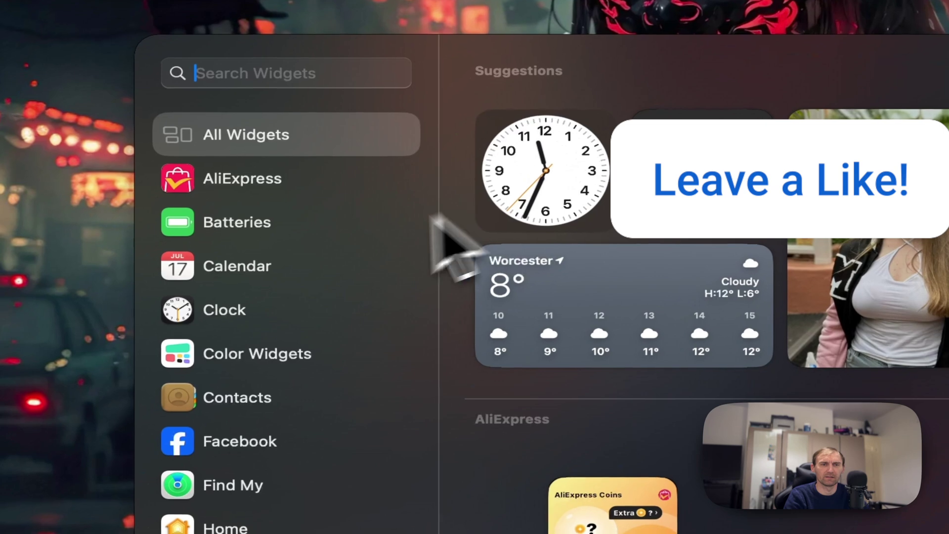
click(267, 349)
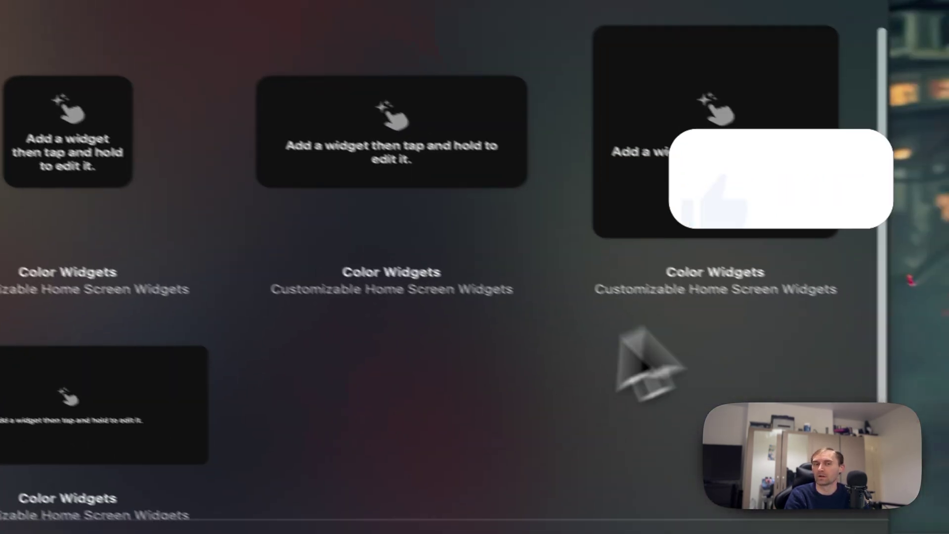
key(Escape)
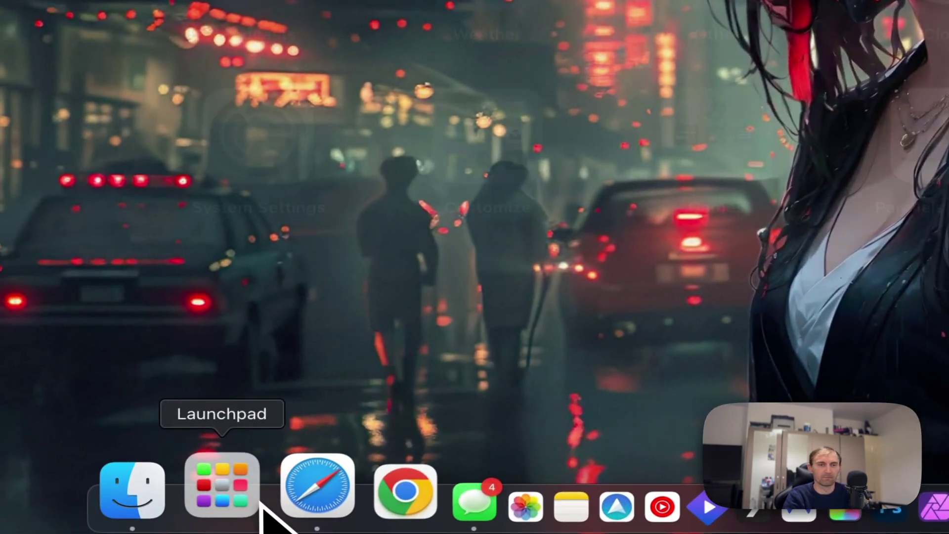
Launch Color Widgets and browse its Icons, Screen Savers and Widgets pages, scrolling the widget list.
click(185, 509)
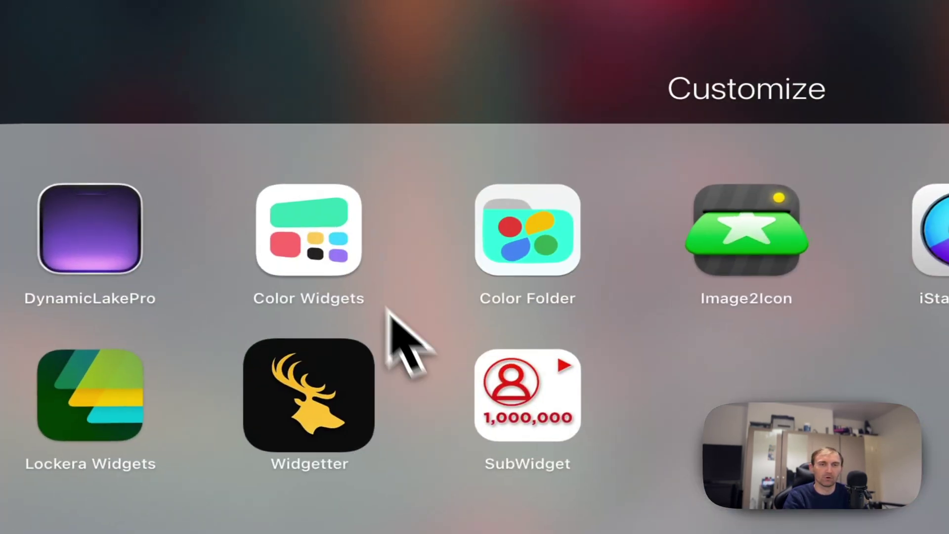
click(331, 218)
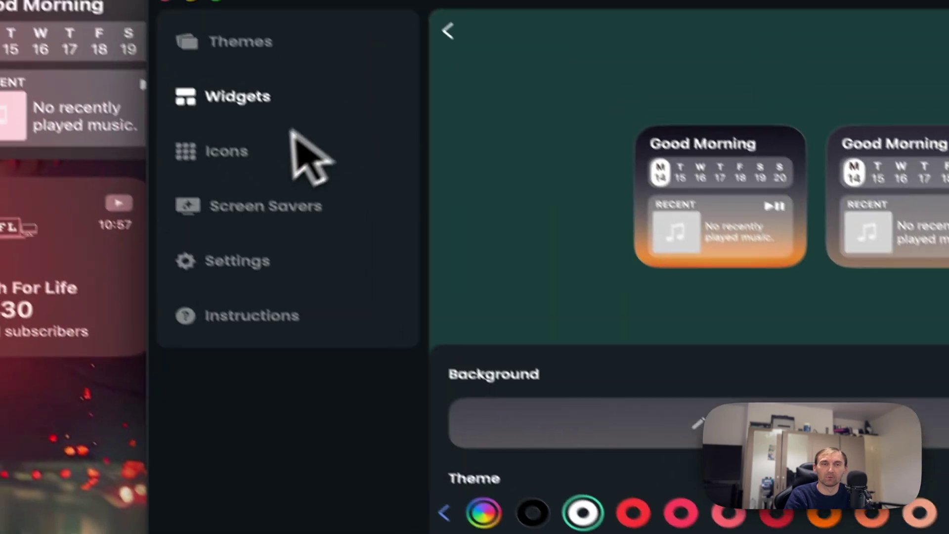
click(114, 10)
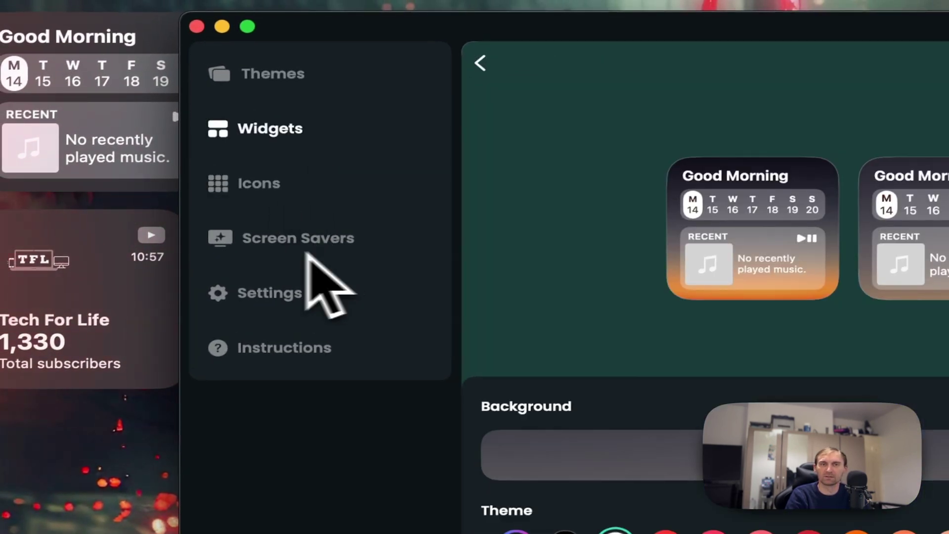
click(307, 247)
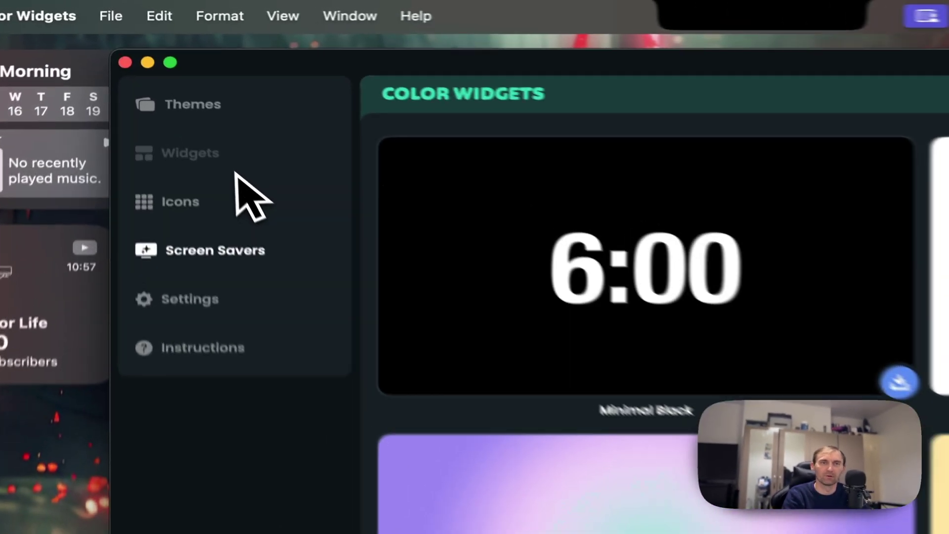
click(151, 87)
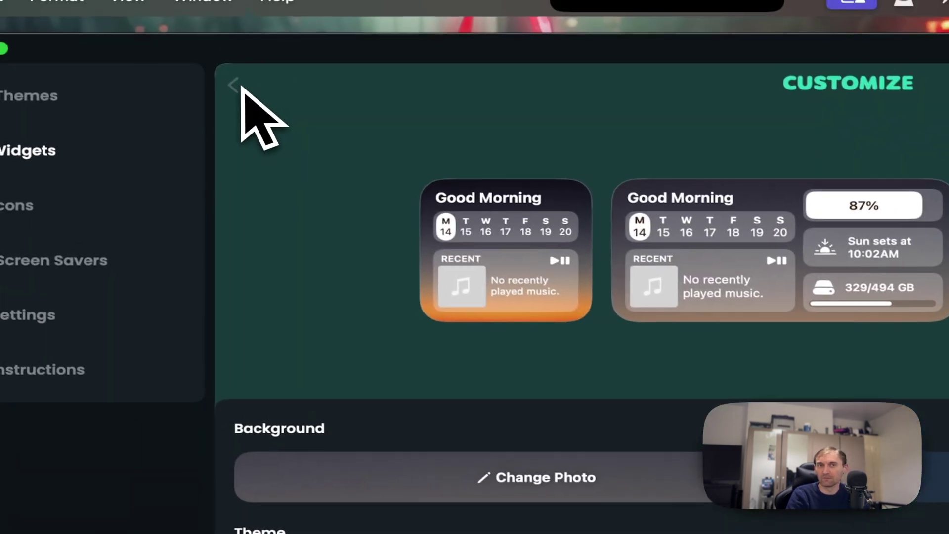
click(236, 86)
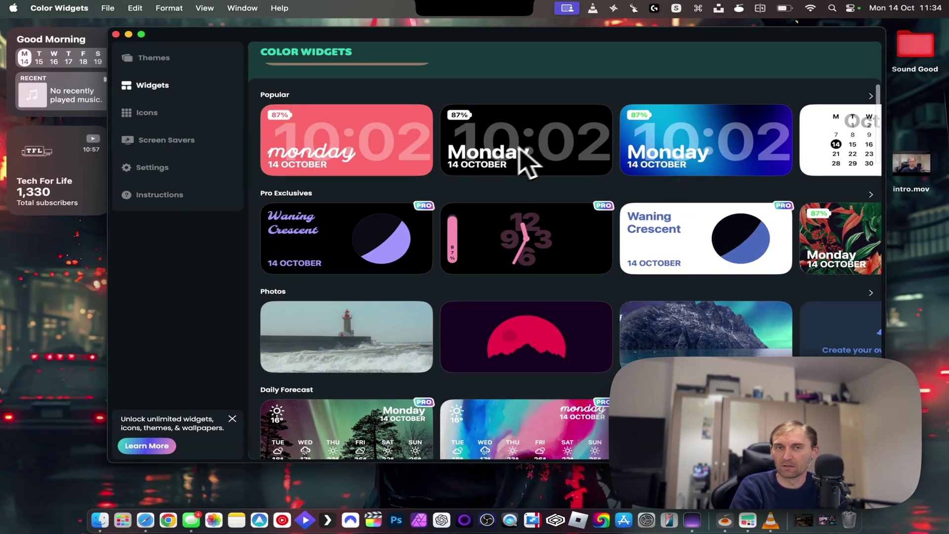
scroll(554, 259, down, 10)
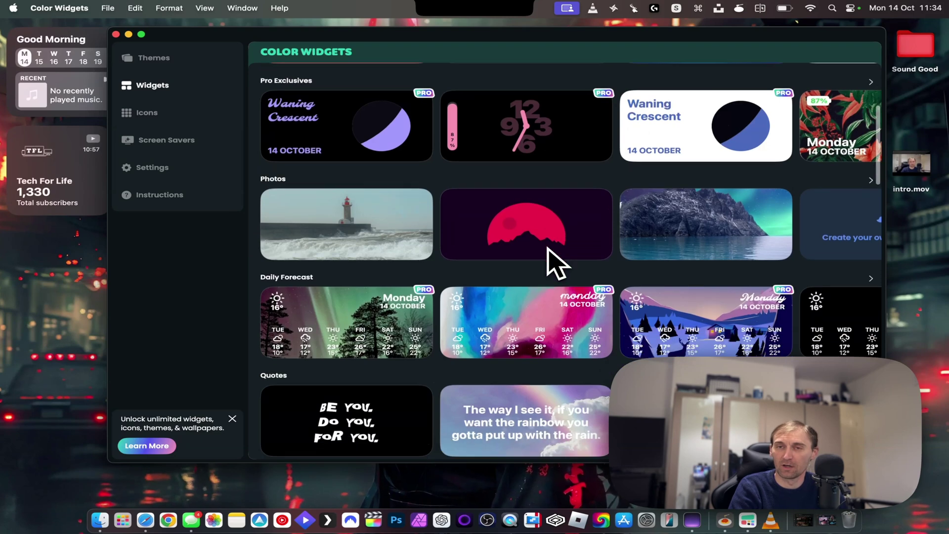
scroll(550, 251, down, 6)
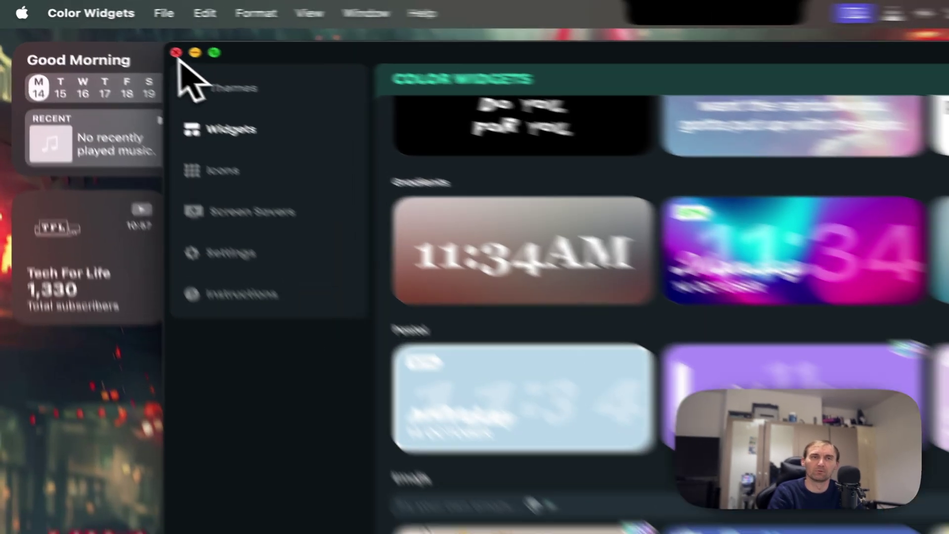
Close Color Widgets, then enter and leave edit-and-move mode for the desktop clock widget.
click(116, 34)
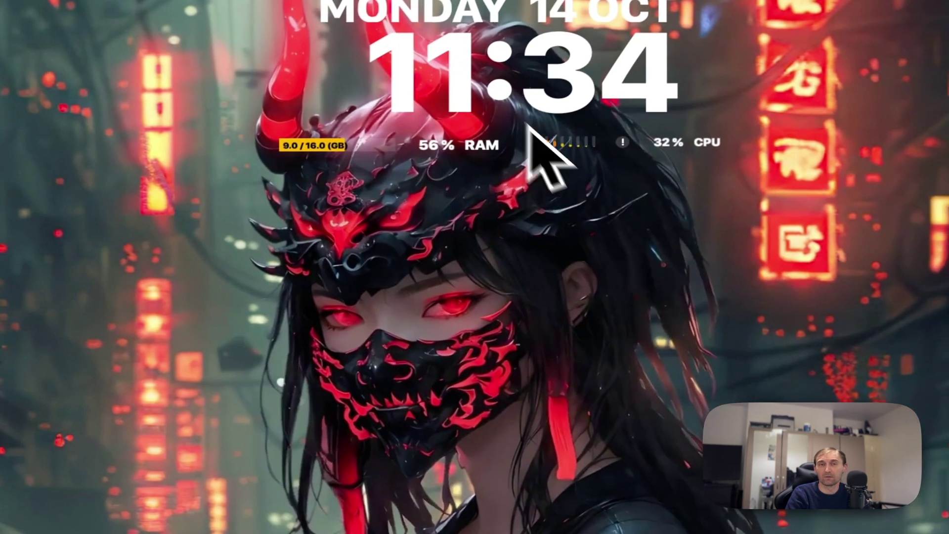
right_click(534, 83)
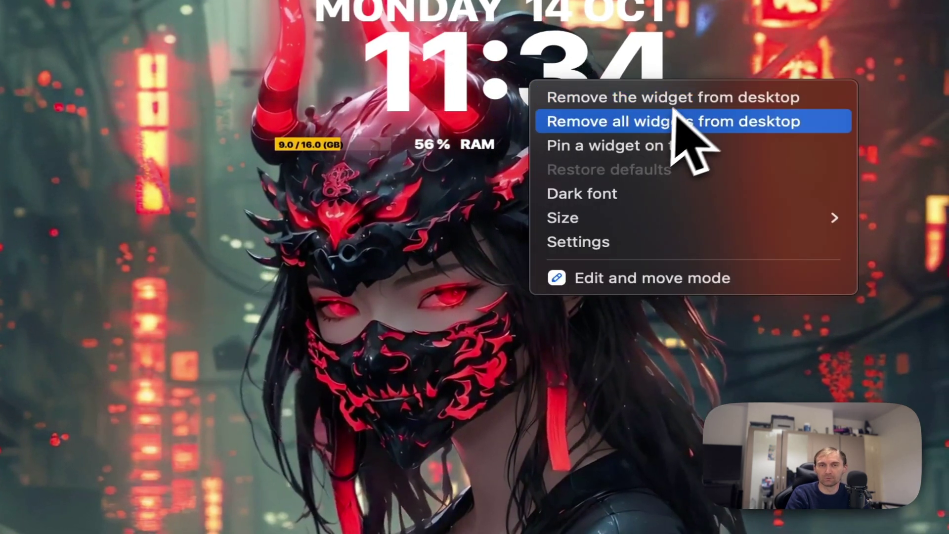
click(642, 279)
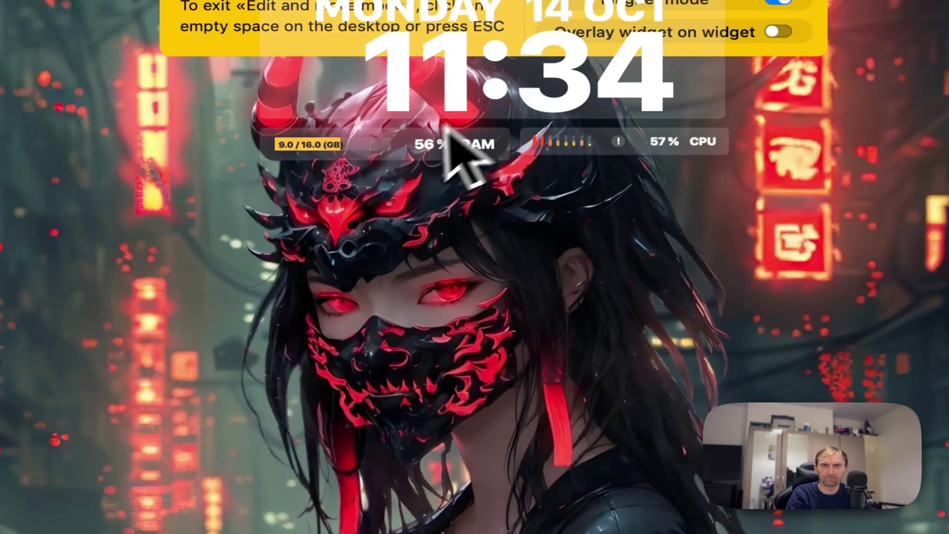
click(581, 278)
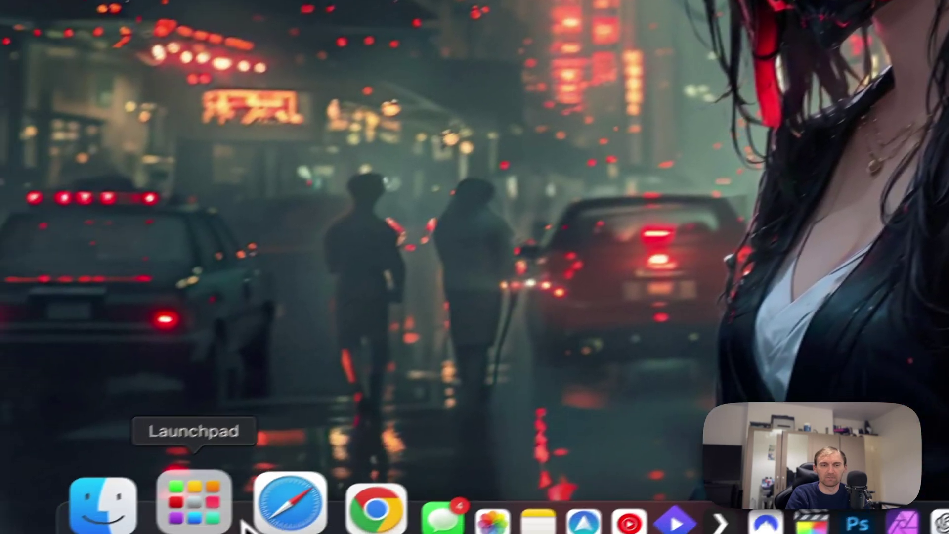
Open Widgetter from the app launcher, scroll its widget gallery, and close it.
click(194, 501)
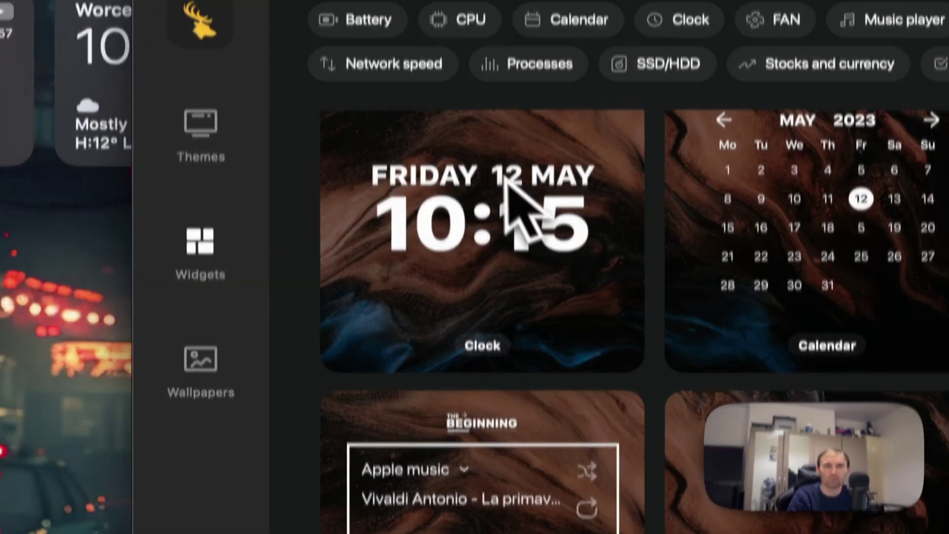
scroll(514, 193, down, 10)
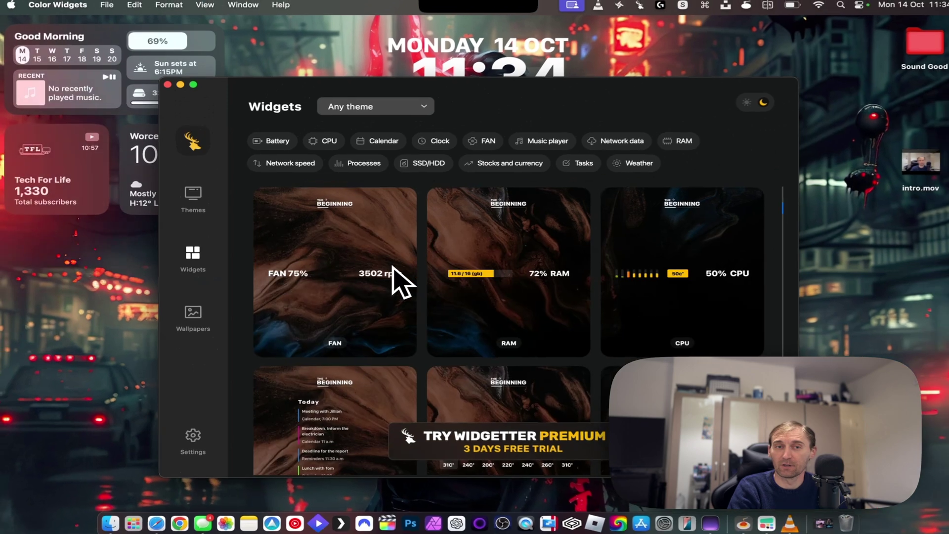
scroll(393, 267, down, 5)
scroll(482, 292, down, 5)
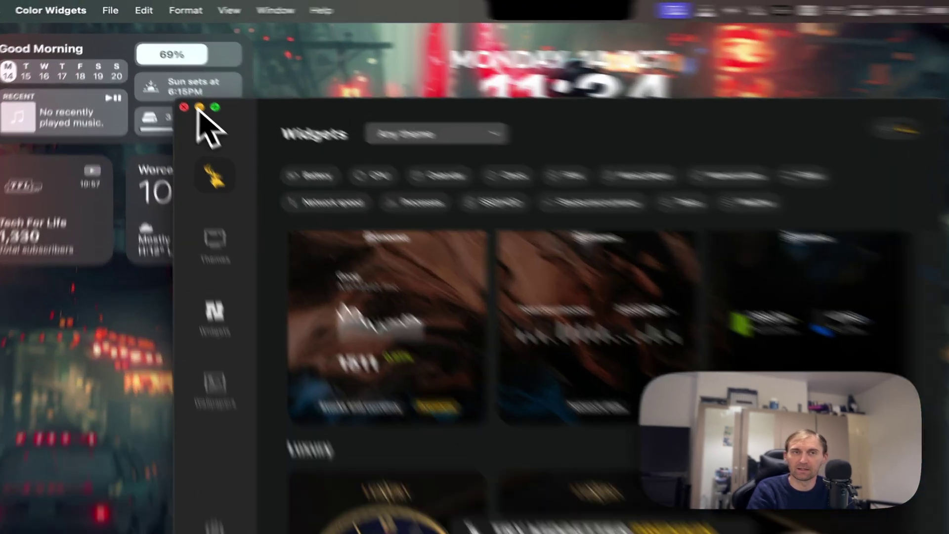
click(167, 86)
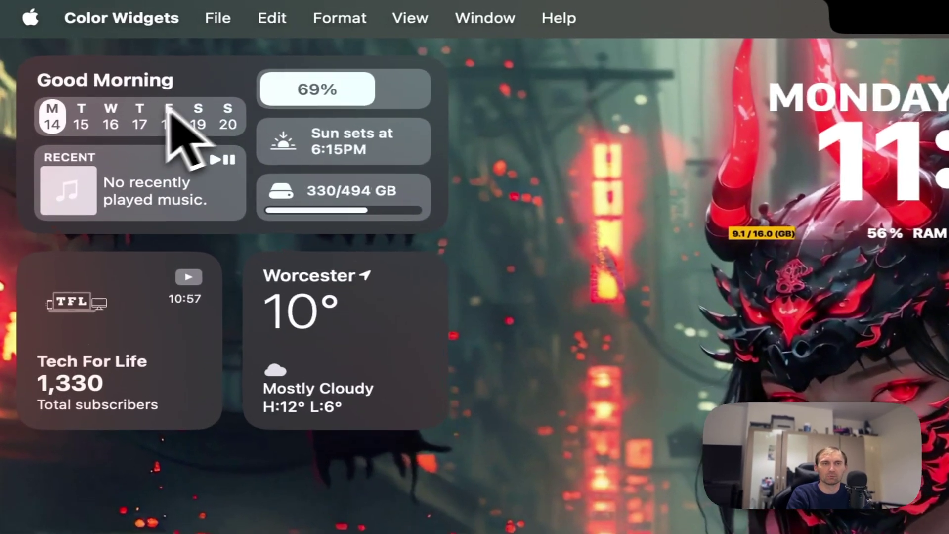
Open and close Color Widgets, then focus the desktop so widgets regain full colour.
click(97, 67)
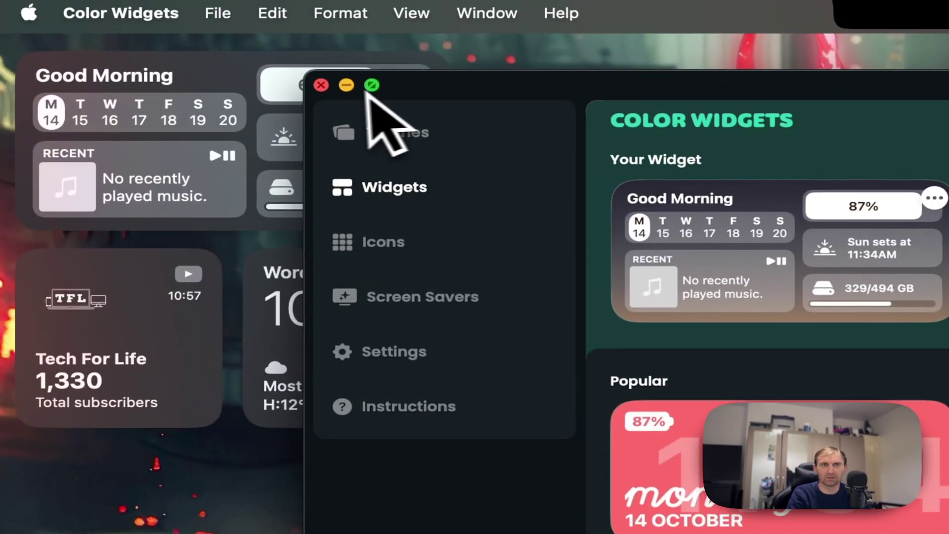
click(324, 91)
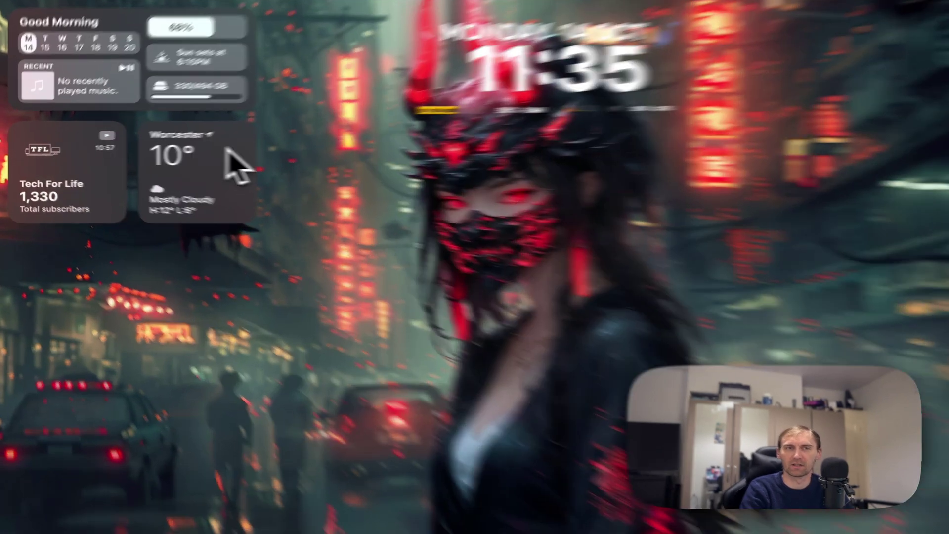
click(204, 264)
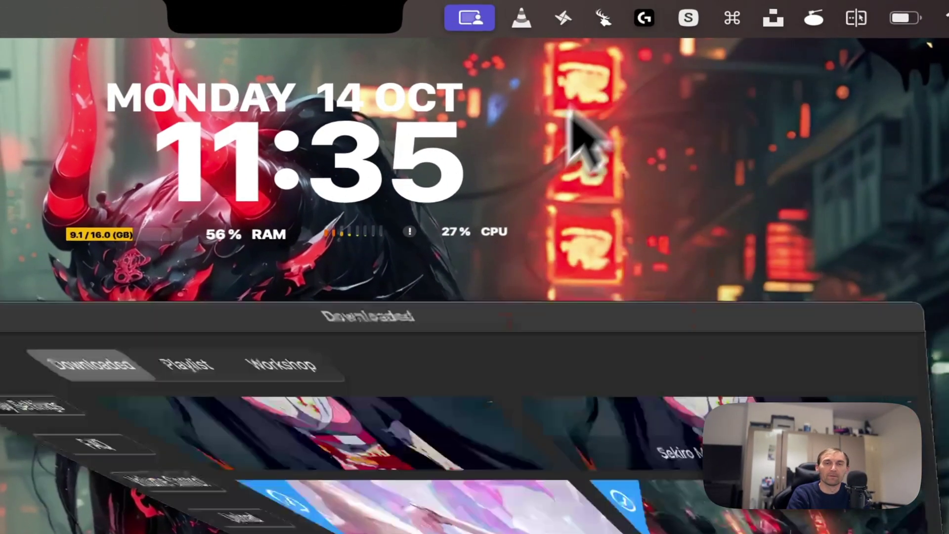
Scroll the Downloaded wallpapers, then browse the Workshop catalogue down to the Tanjiro wallpaper.
scroll(346, 420, down, 5)
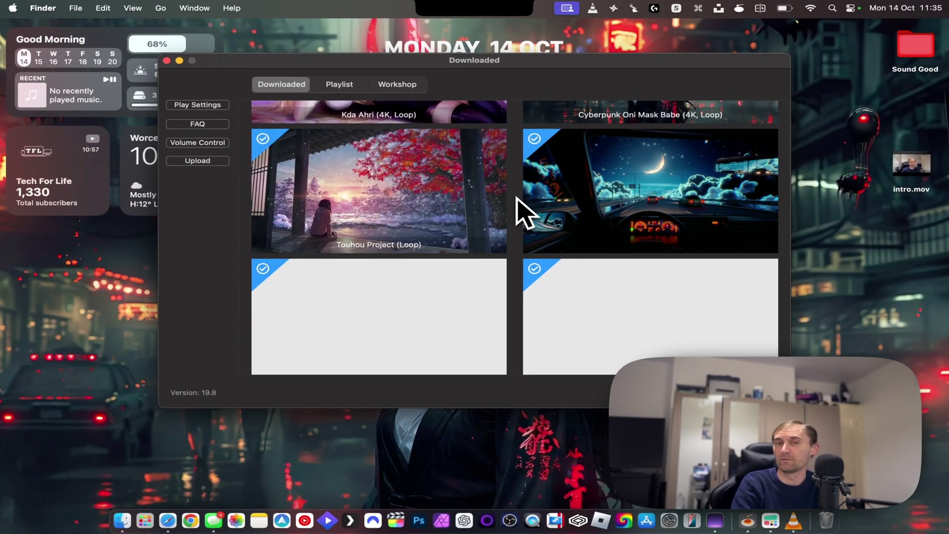
scroll(517, 198, down, 6)
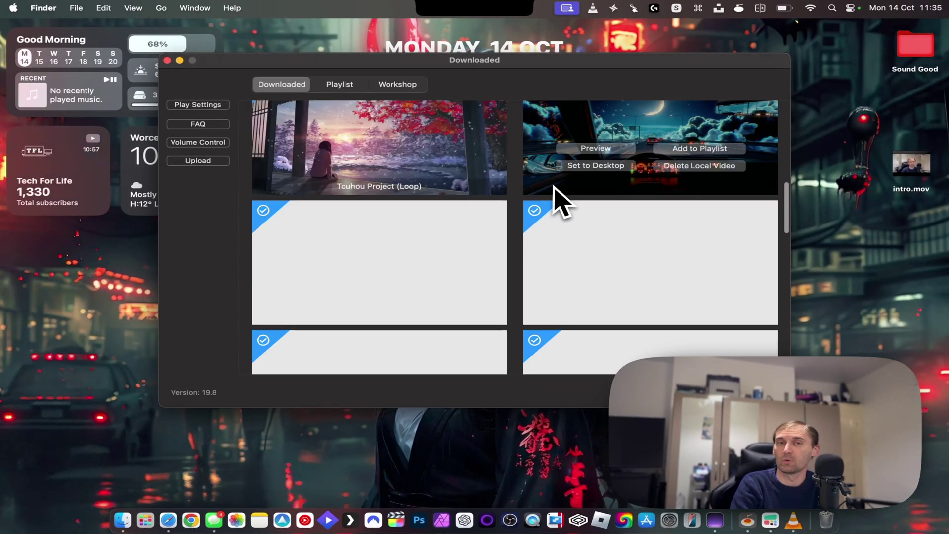
scroll(533, 216, up, 5)
click(327, 122)
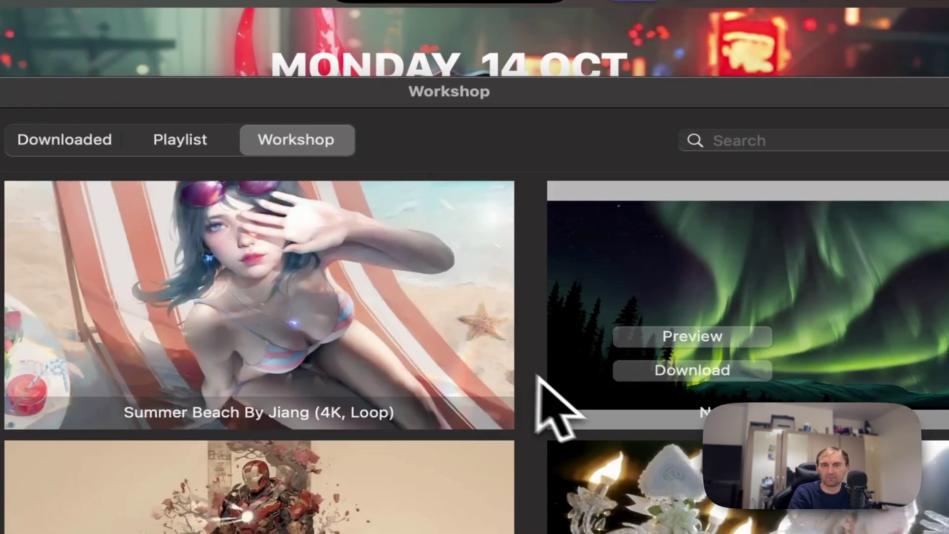
scroll(539, 376, down, 8)
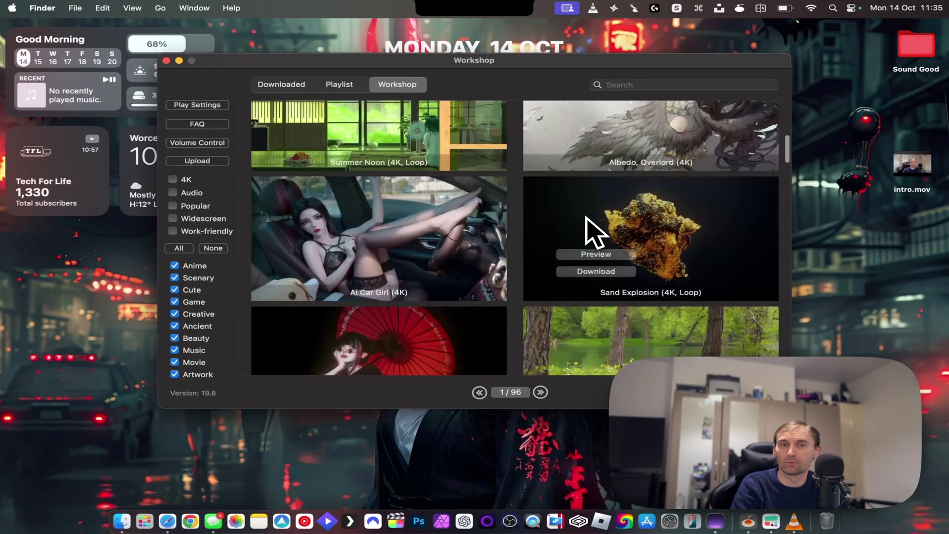
scroll(593, 232, down, 6)
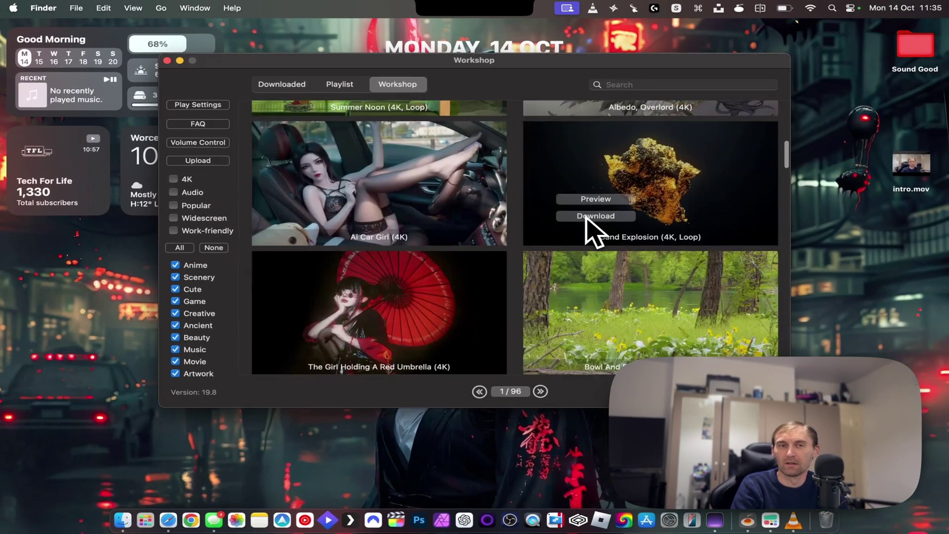
scroll(593, 232, down, 2)
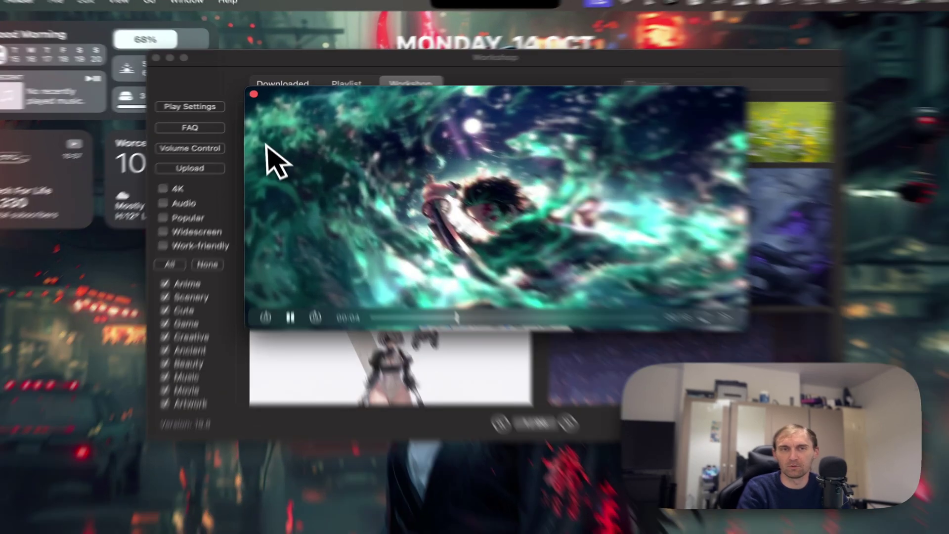
Download the Tanjiro Water Breathing Form (4K, Loop) wallpaper and set it as the desktop background.
click(256, 93)
mouse_move(369, 232)
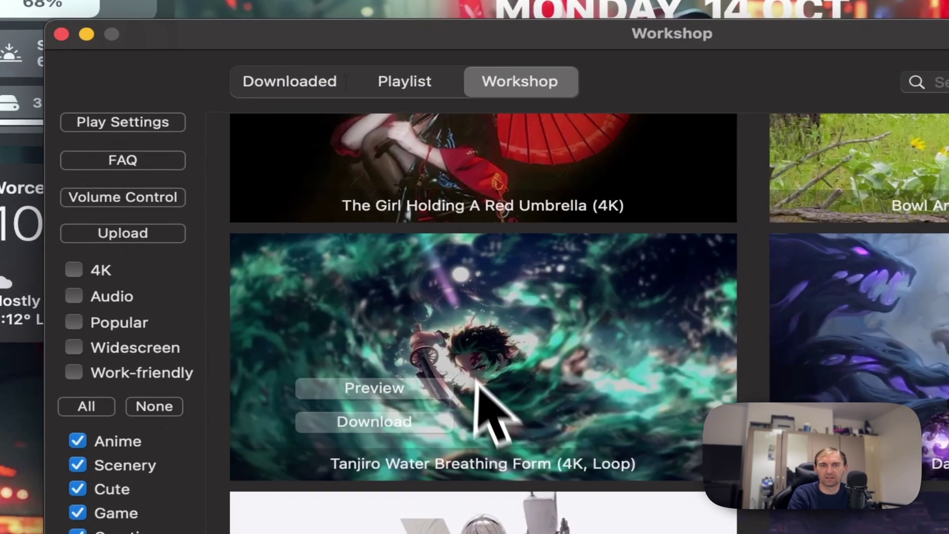
click(374, 424)
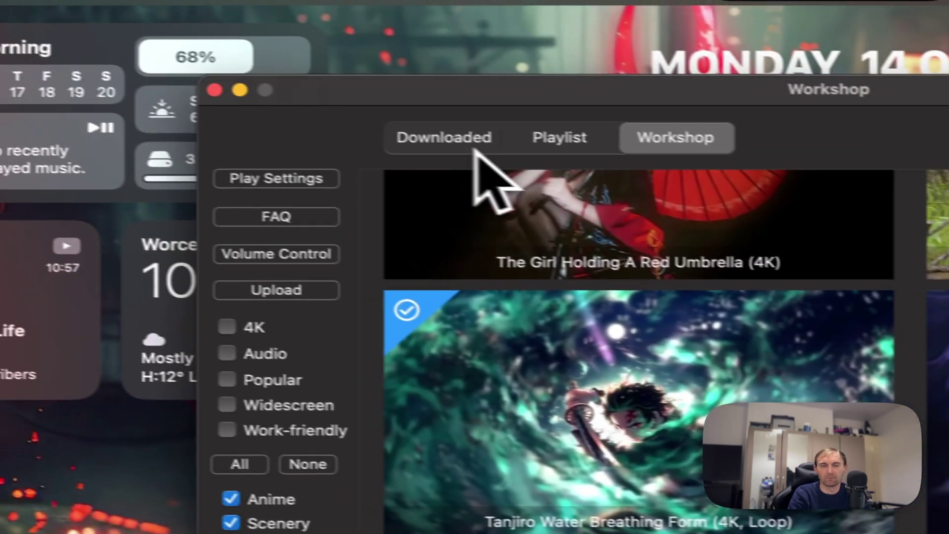
click(329, 95)
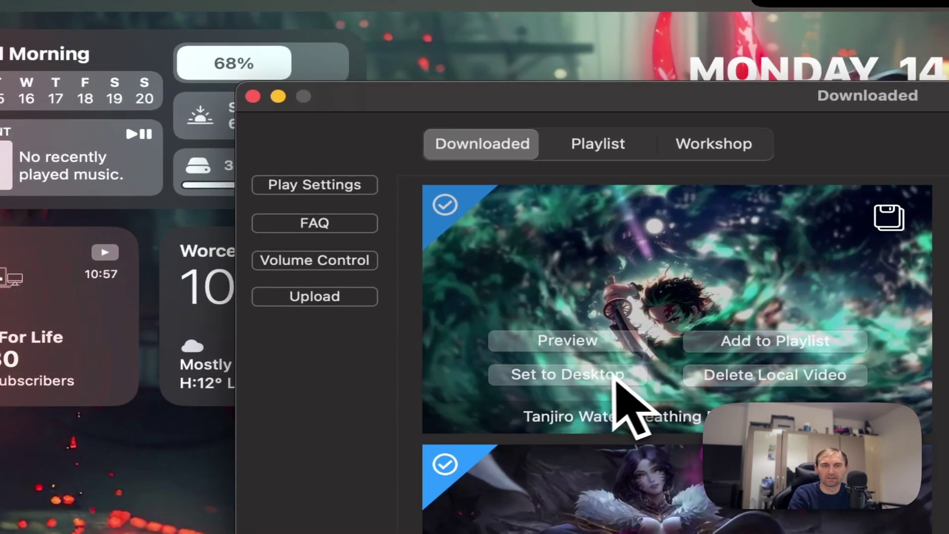
click(585, 376)
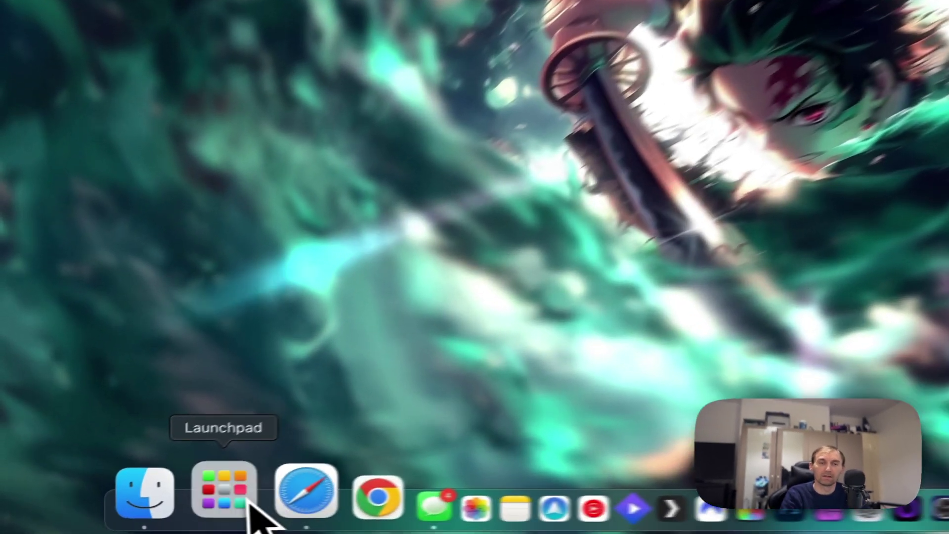
Create a new untitled folder on the desktop.
click(134, 519)
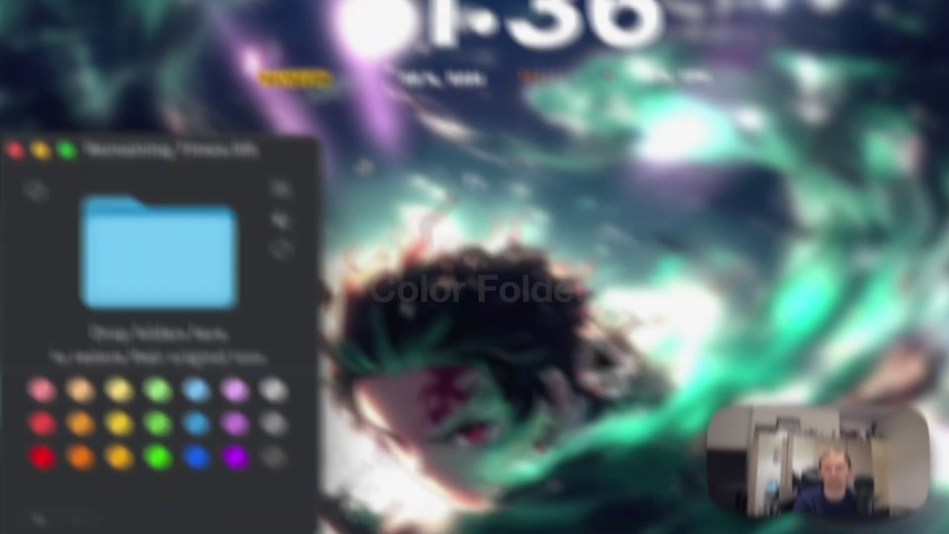
right_click(645, 112)
click(698, 122)
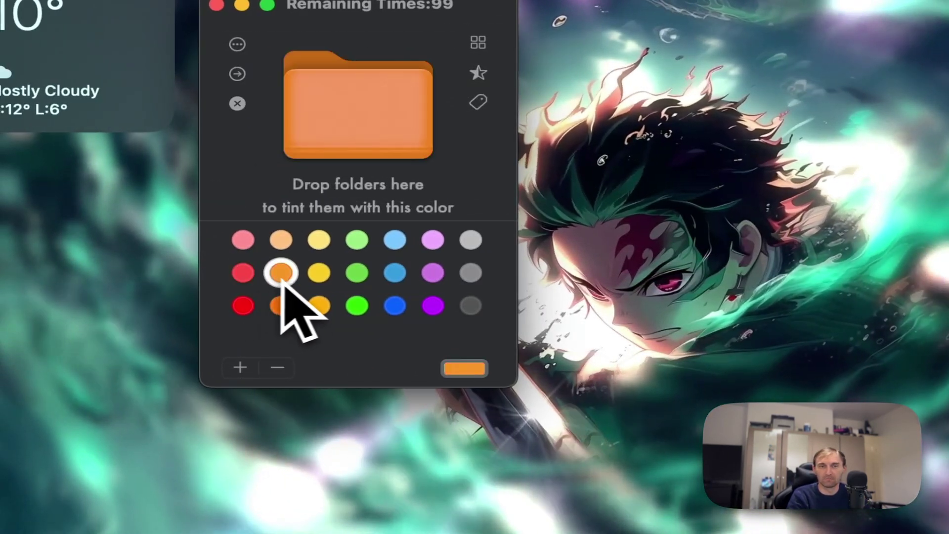
Tint the Test folder yellow with Color Folder, then bring up its menu to delete it.
click(321, 275)
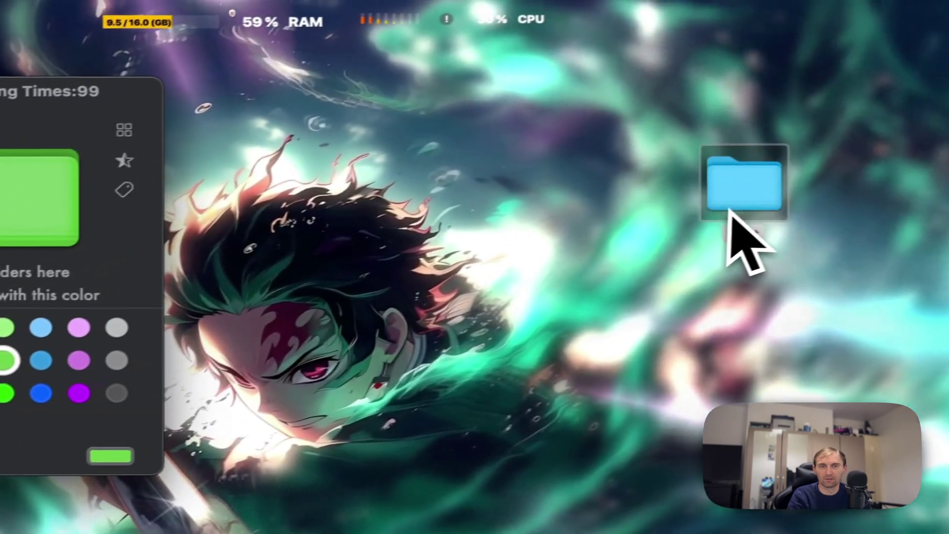
drag(731, 212, 341, 127)
drag(237, 191, 237, 189)
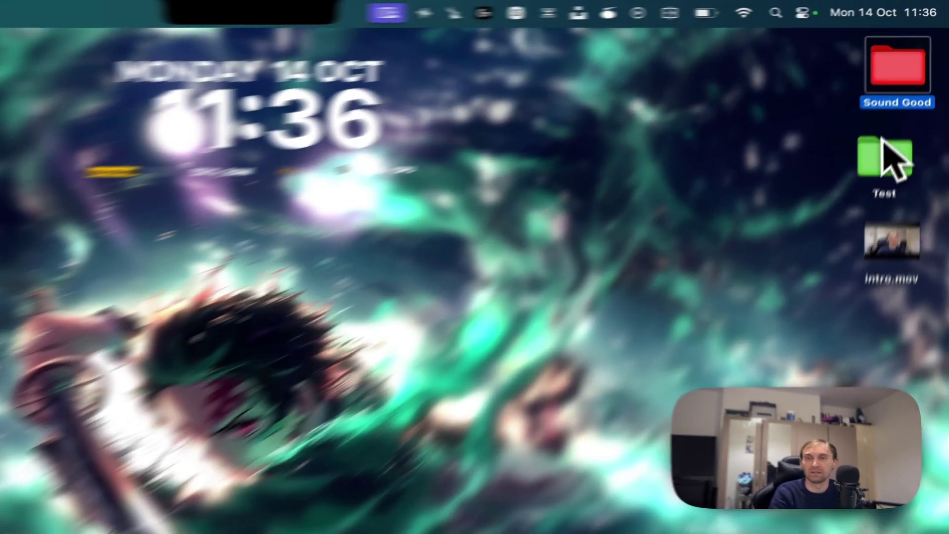
right_click(905, 100)
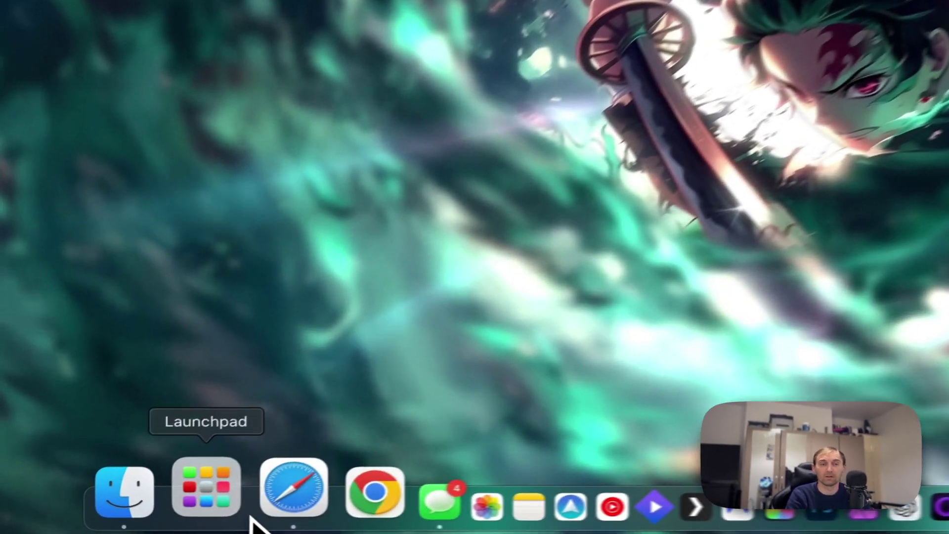
Quit Safari from its Dock menu, close the Image2Icon window, and open Launchpad's Customize folder.
click(149, 519)
right_click(148, 518)
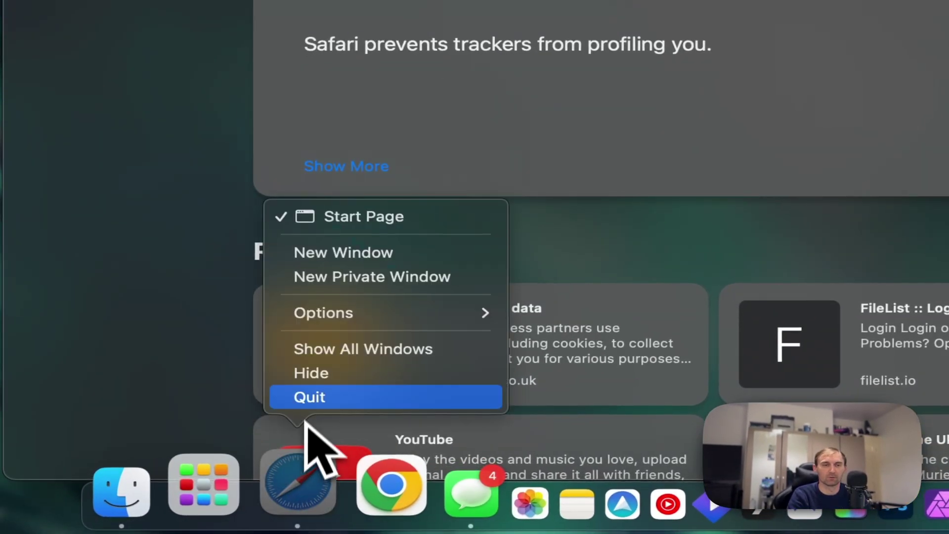
click(309, 397)
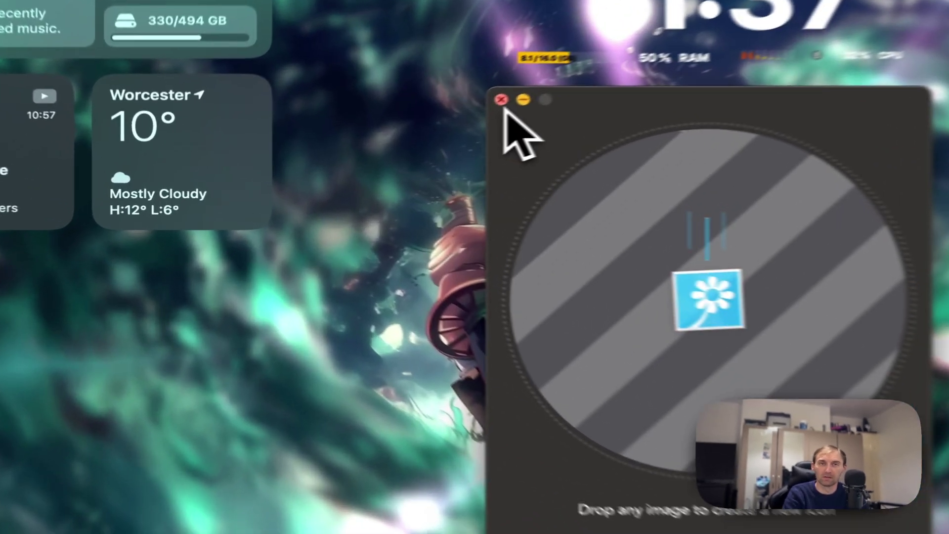
click(355, 141)
click(111, 520)
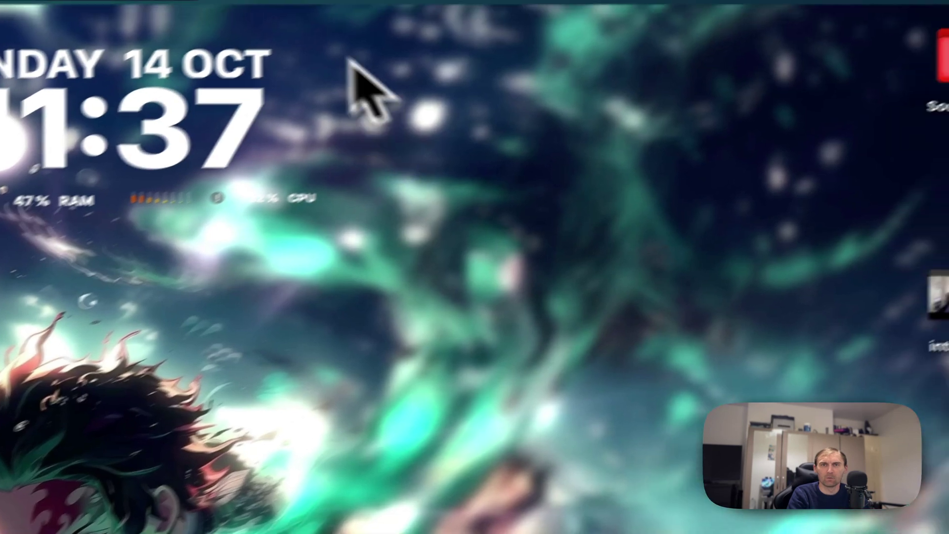
Cycle through Unsplash suggestions and set the dark teal light-streaked panel photo as wallpaper.
click(259, 14)
click(383, 15)
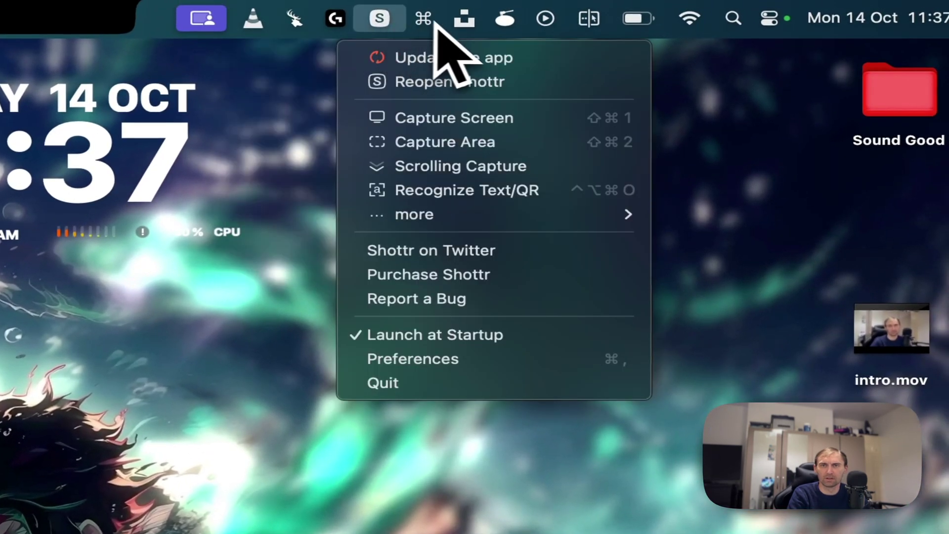
click(462, 22)
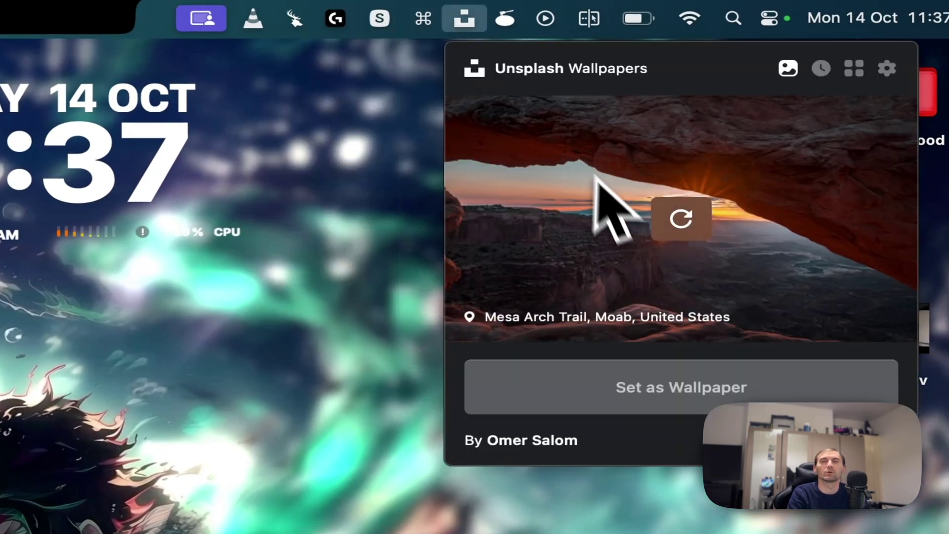
click(678, 221)
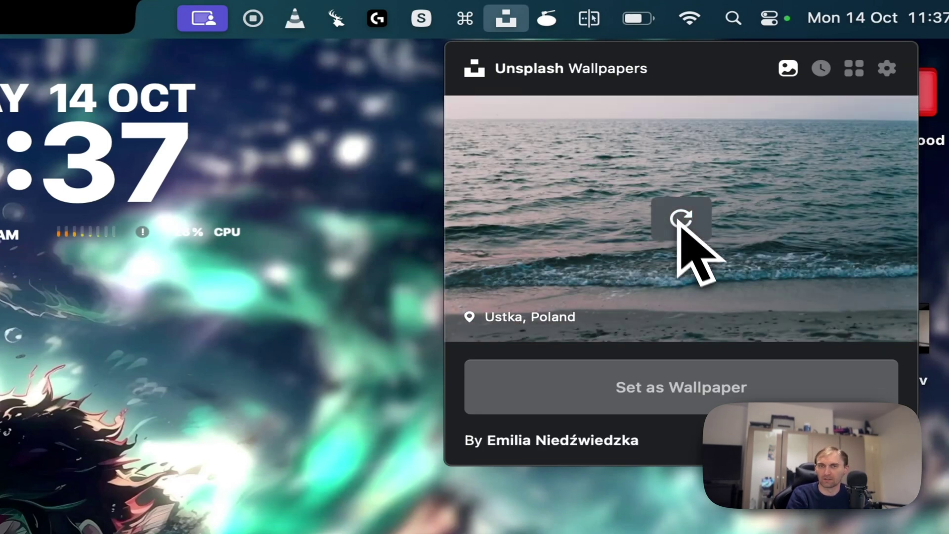
click(672, 392)
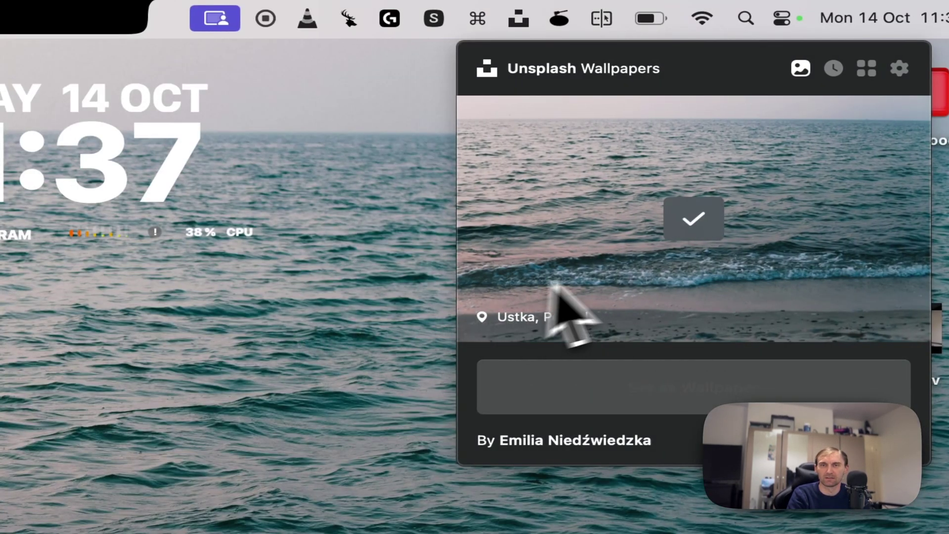
click(706, 218)
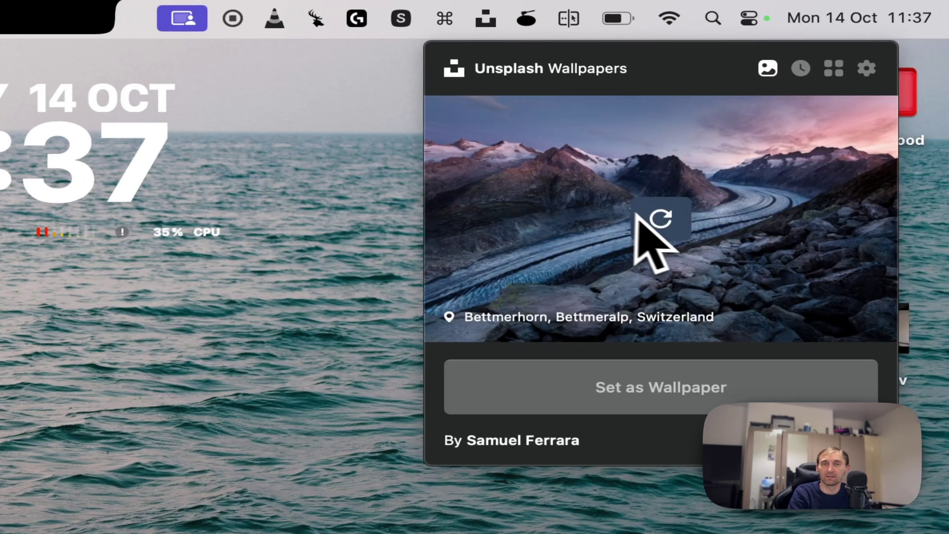
click(693, 220)
click(692, 220)
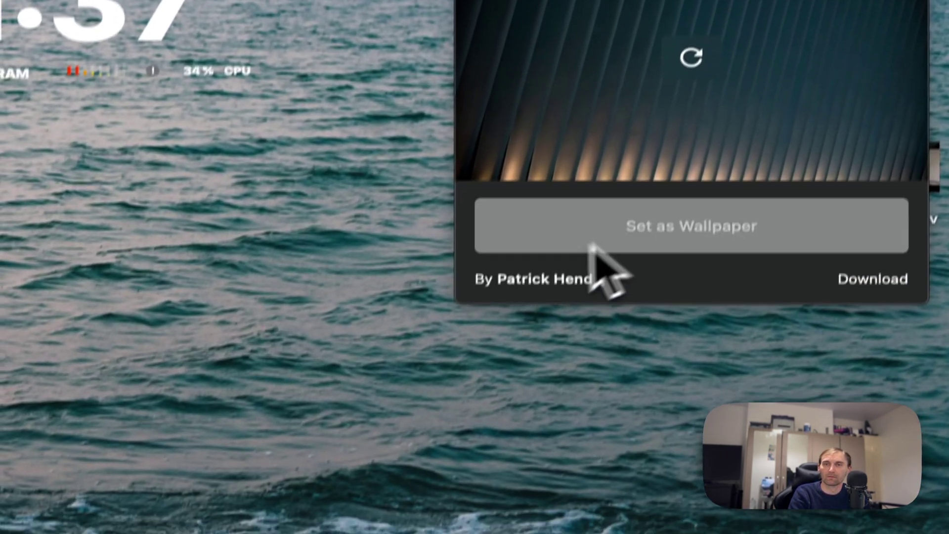
click(563, 403)
click(290, 259)
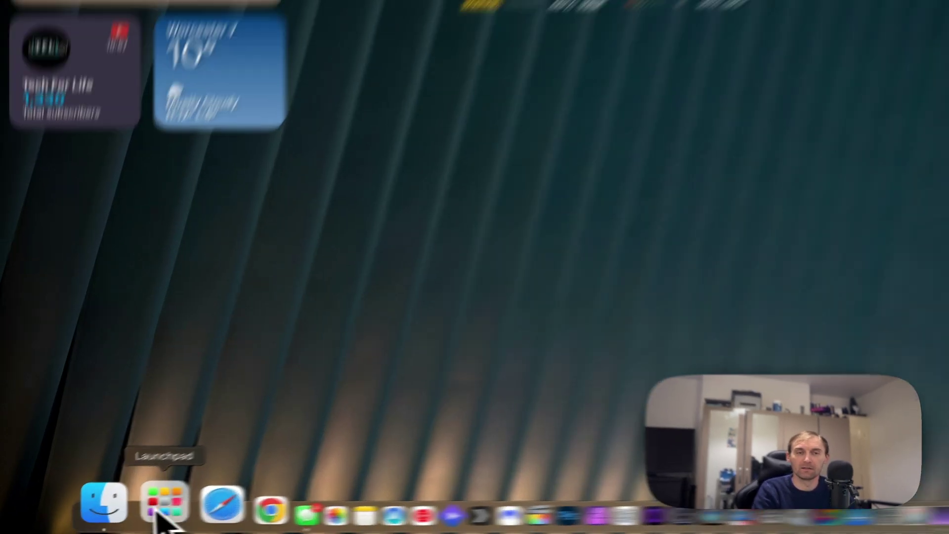
click(122, 520)
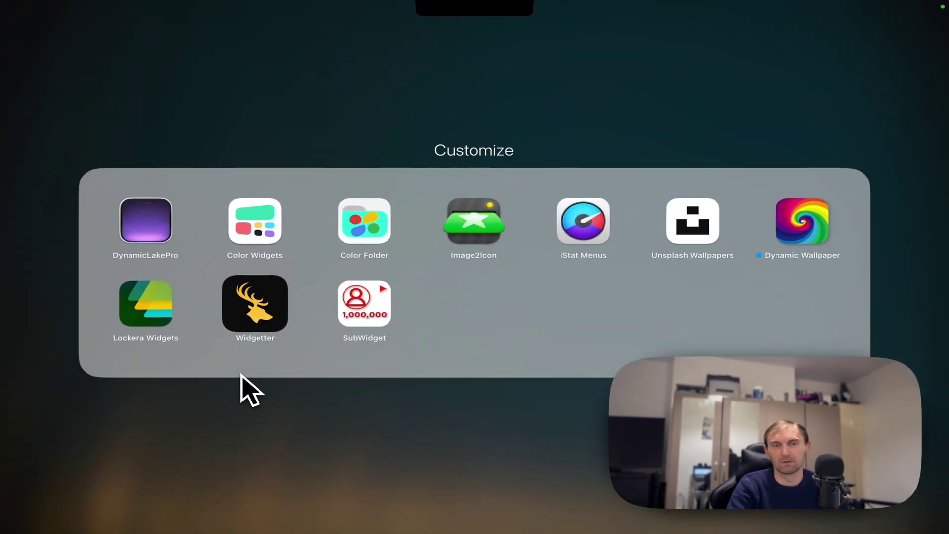
click(242, 380)
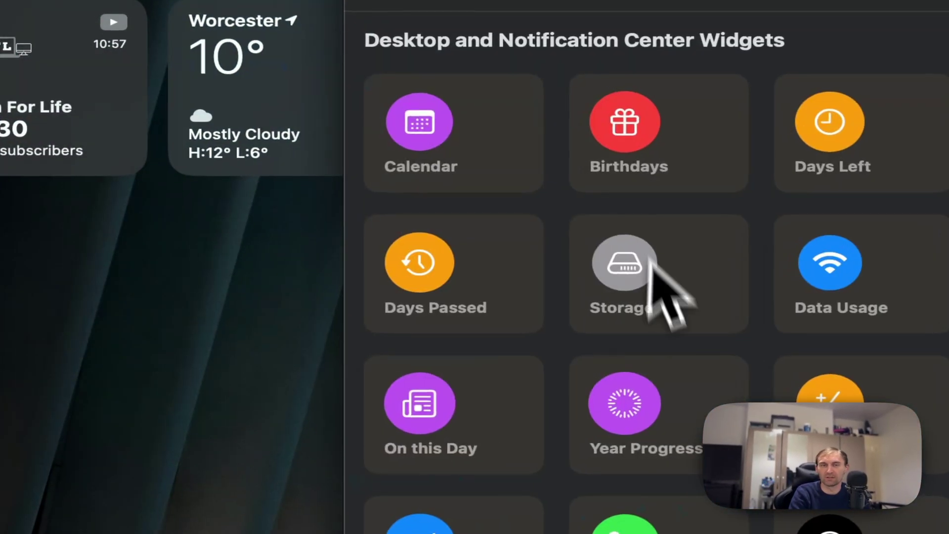
scroll(632, 257, down, 3)
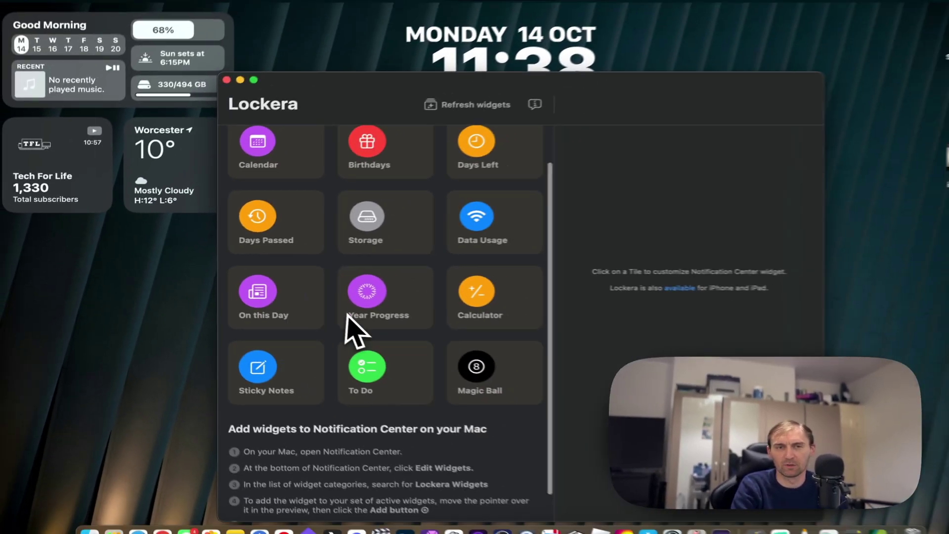
scroll(297, 267, up, 3)
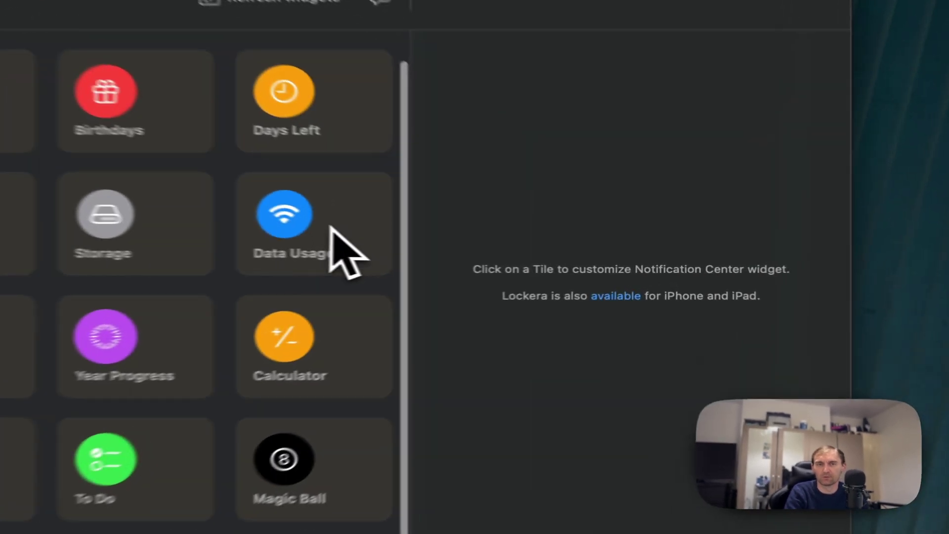
click(431, 252)
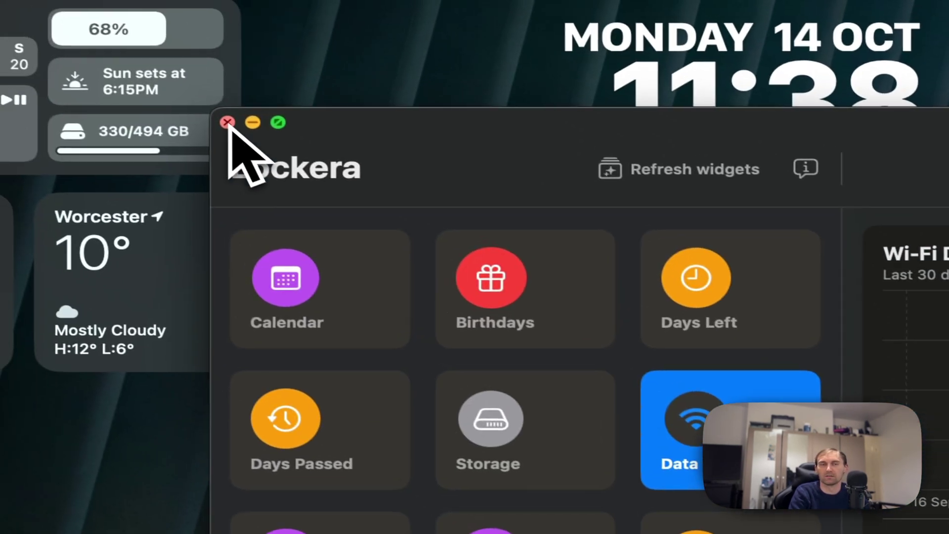
click(228, 123)
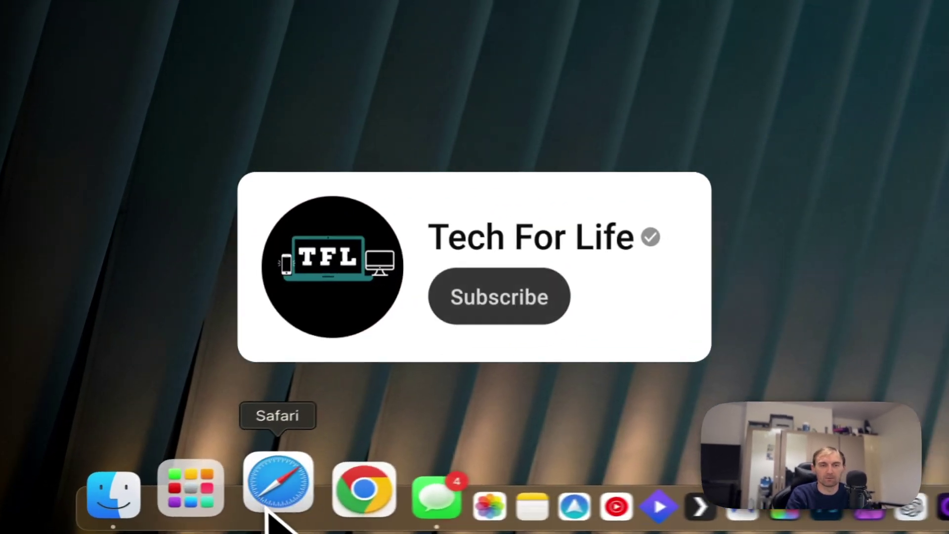
Go to uppbeat.io in Safari, download a Trending track, and launch Music.
click(130, 514)
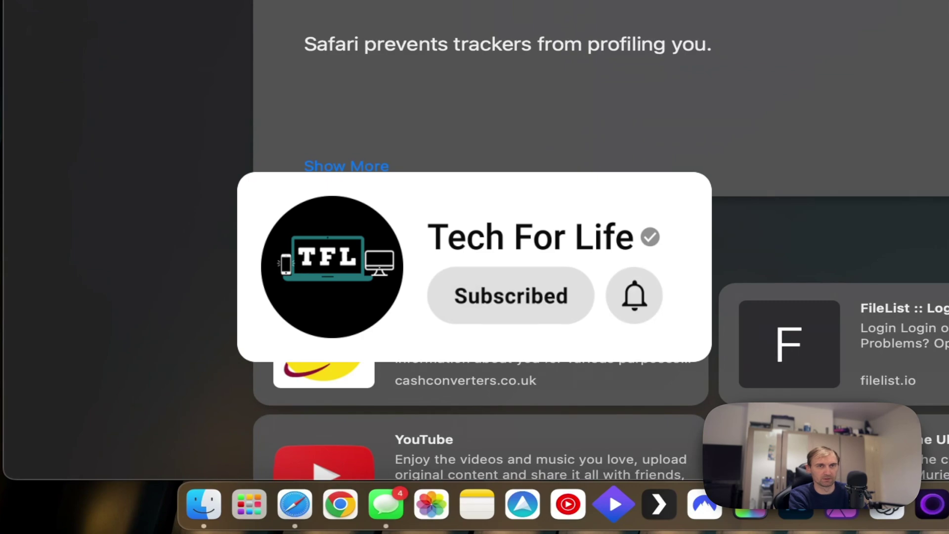
key(Return)
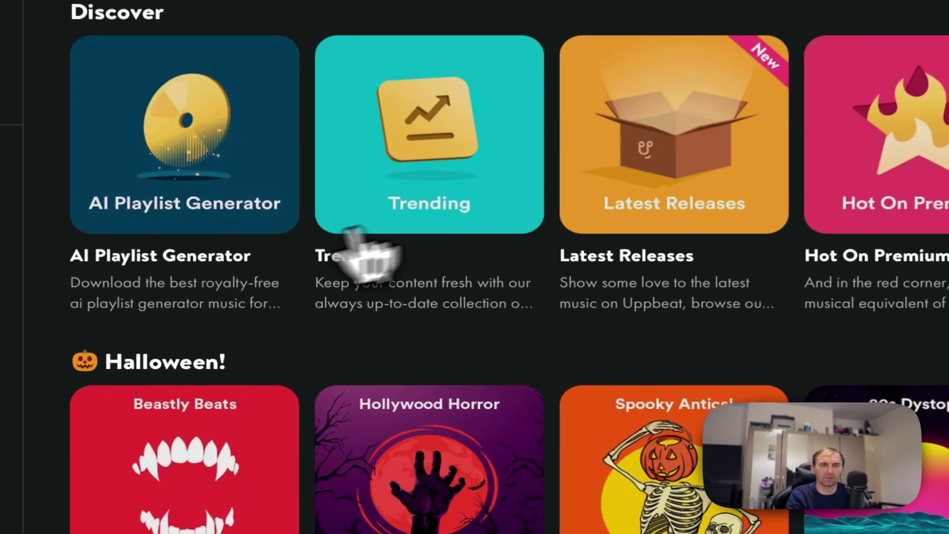
click(341, 316)
click(753, 398)
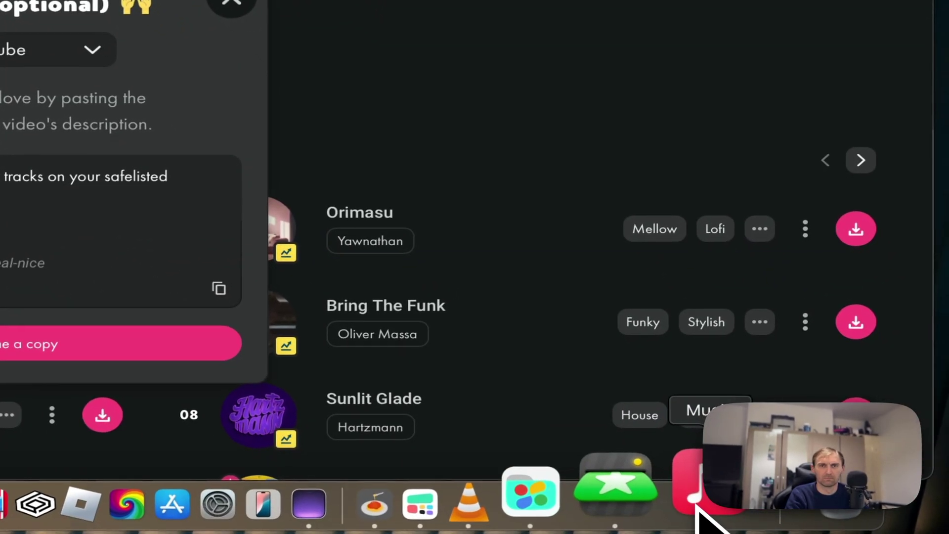
click(695, 501)
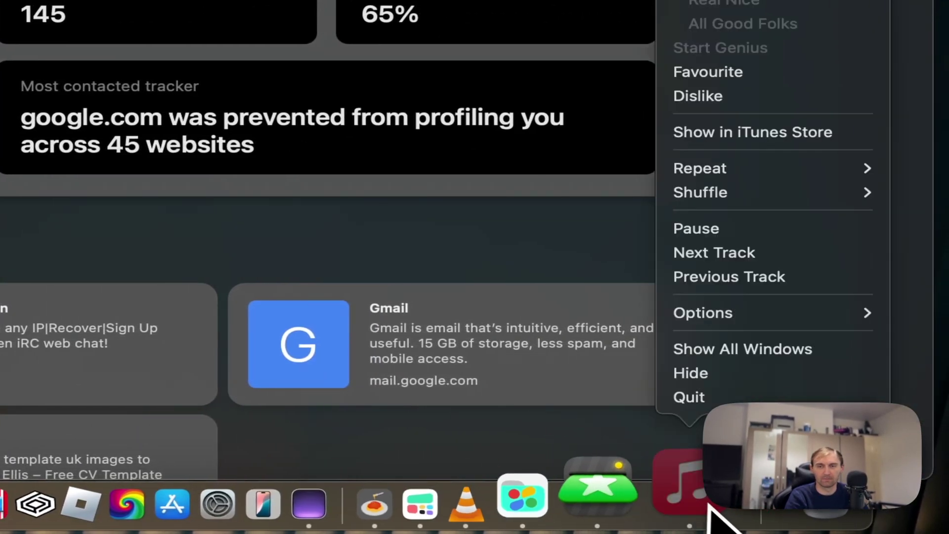
Quit Music and jump the Safari YouTube video to 2:19 via the notch player.
click(697, 396)
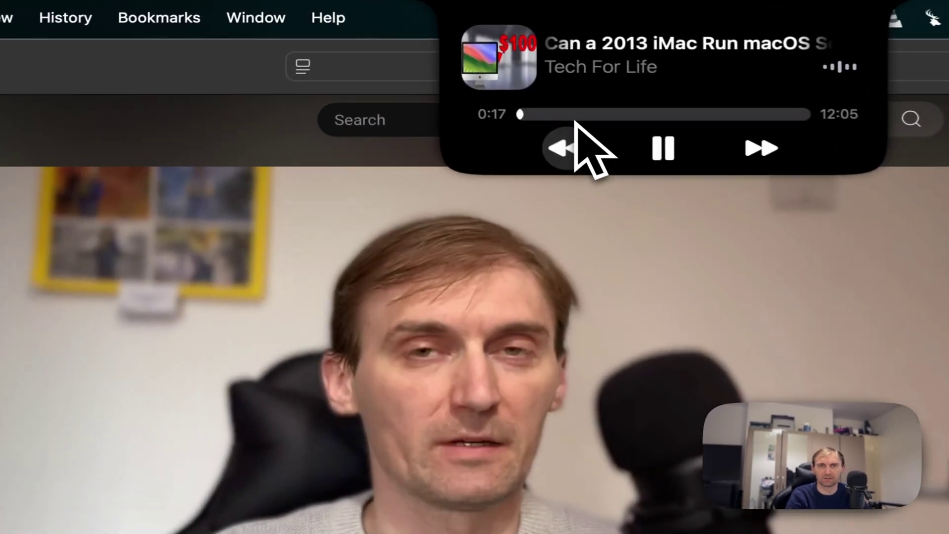
click(430, 58)
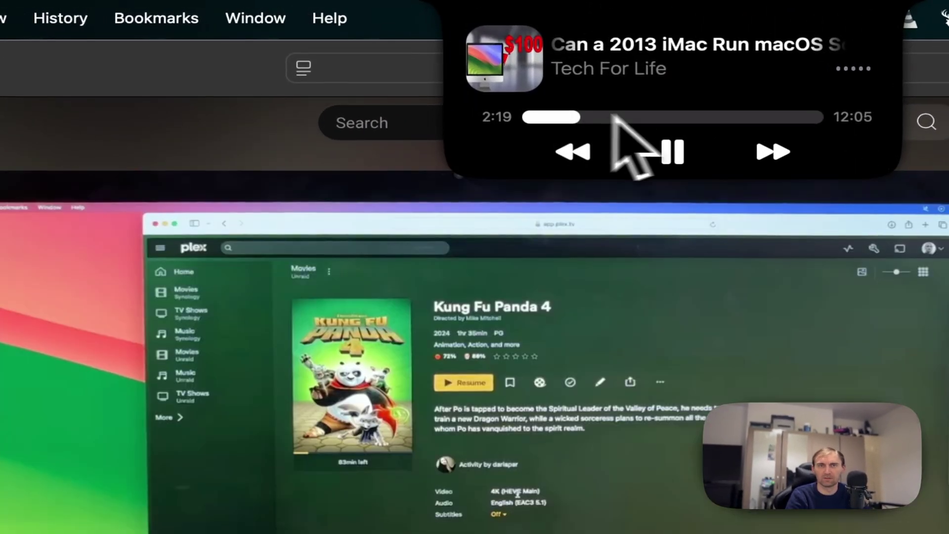